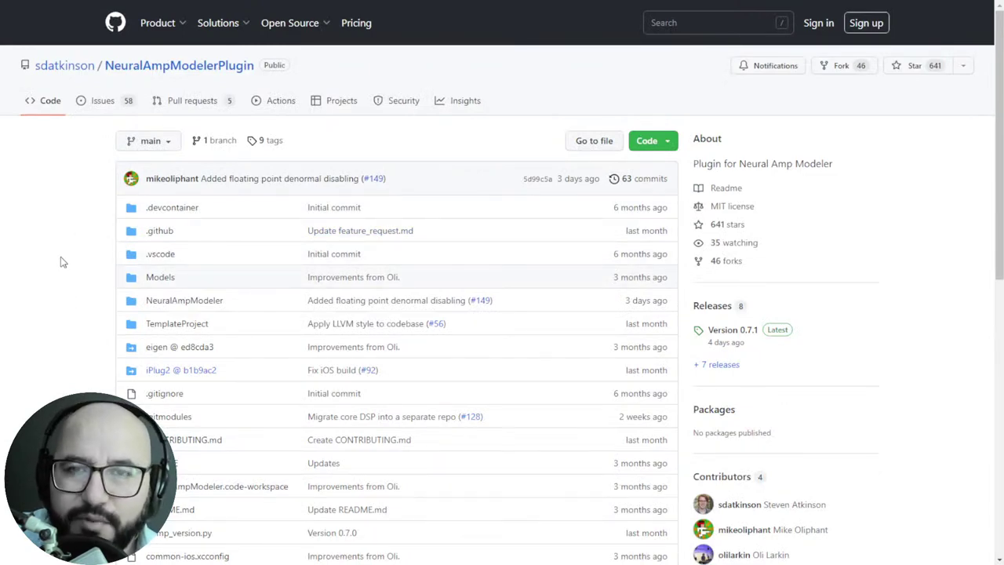
scroll(43, 290, down, 2)
scroll(43, 291, up, 2)
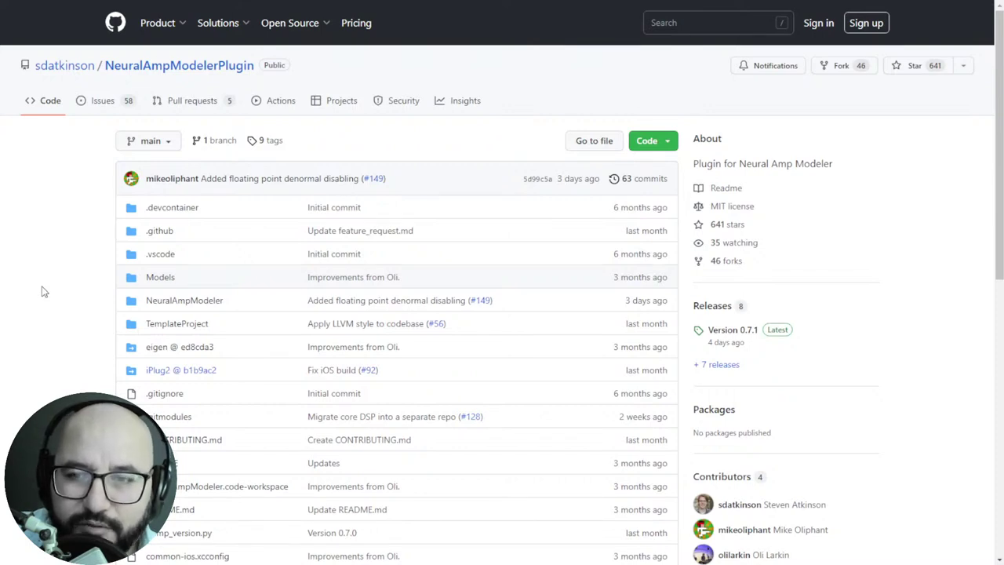
scroll(43, 291, down, 1)
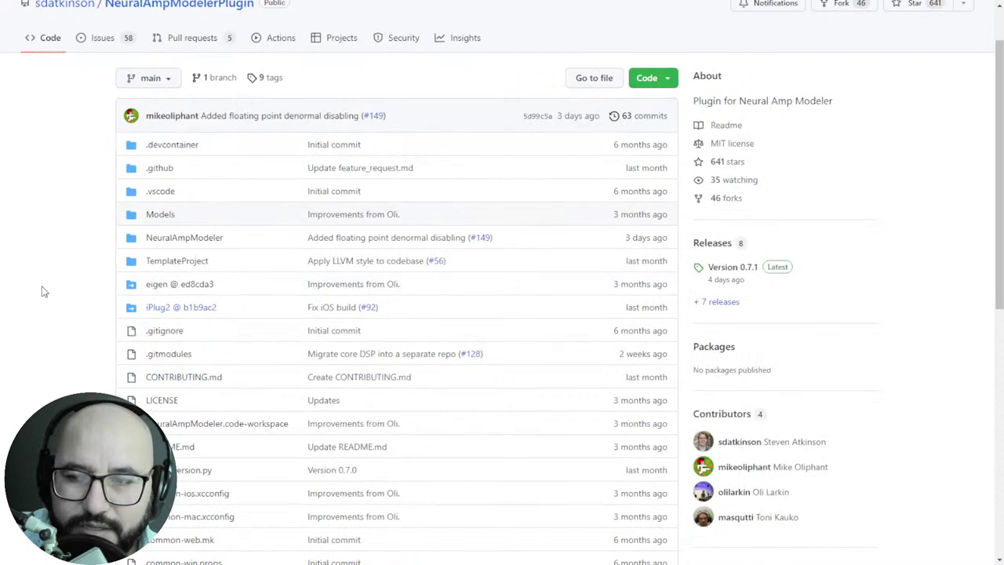
scroll(43, 291, up, 1)
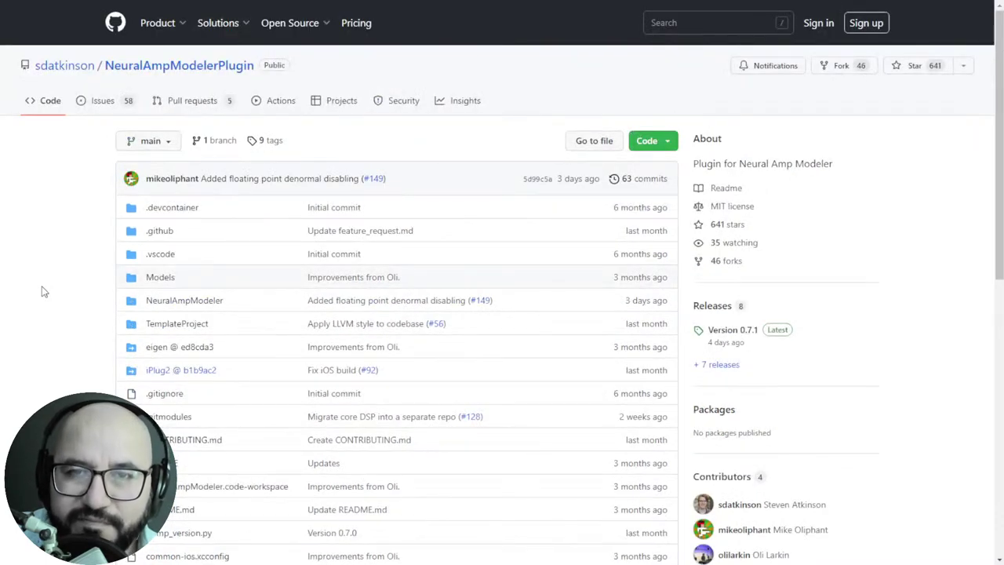
scroll(43, 292, down, 1)
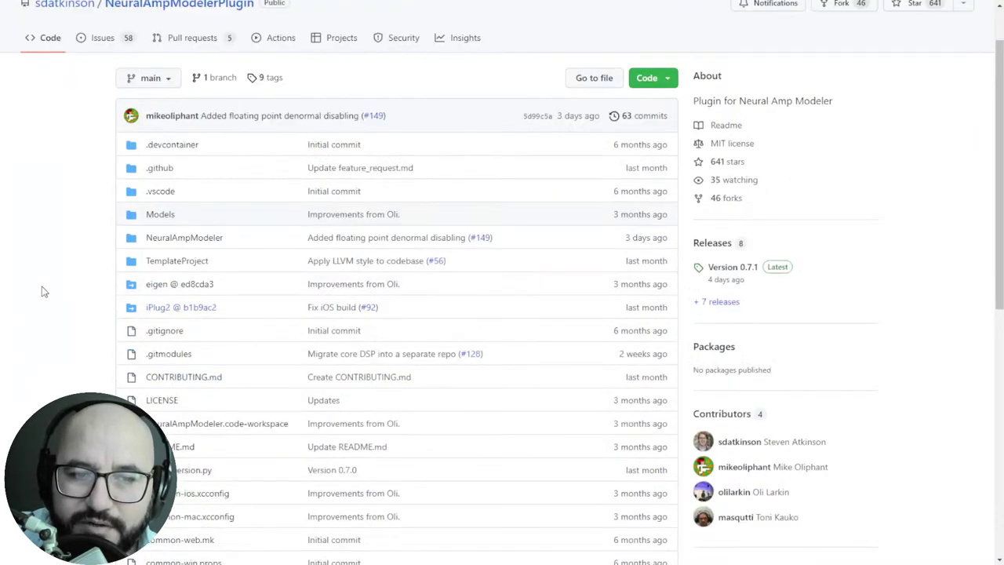
scroll(44, 291, up, 1)
scroll(43, 292, down, 1)
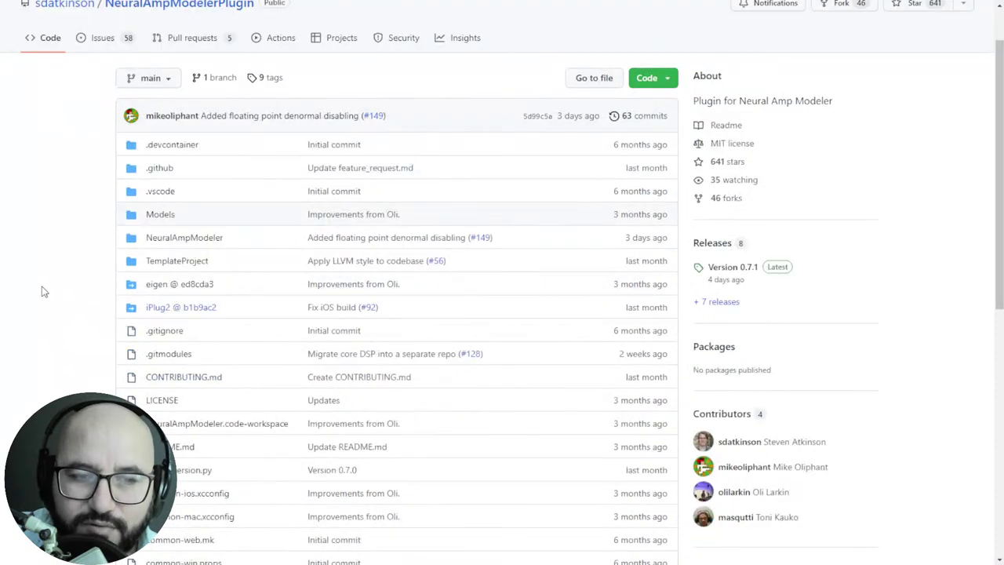
scroll(43, 292, down, 1)
scroll(43, 292, up, 2)
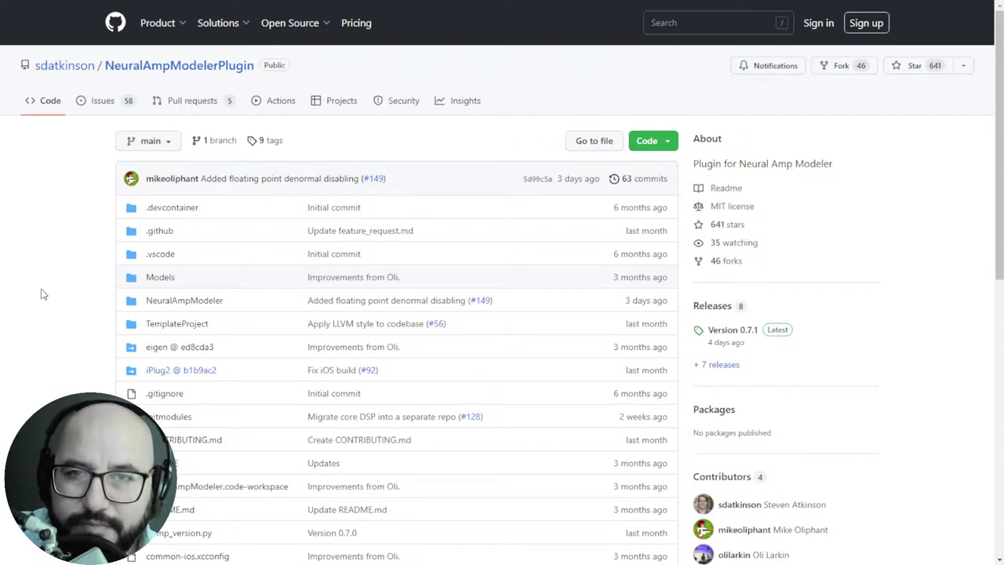
scroll(44, 294, down, 3)
scroll(44, 294, up, 3)
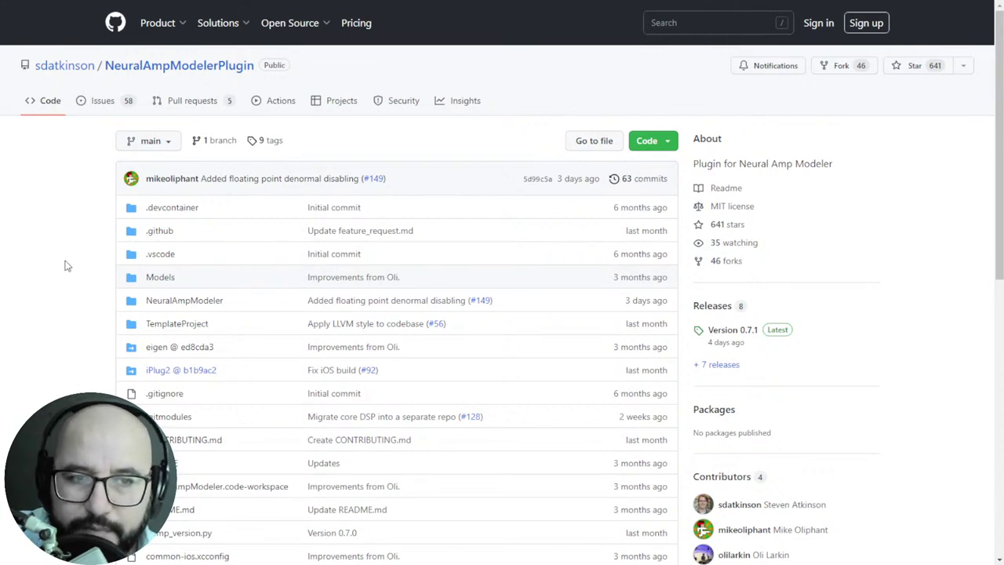
scroll(73, 311, down, 3)
scroll(73, 311, down, 2)
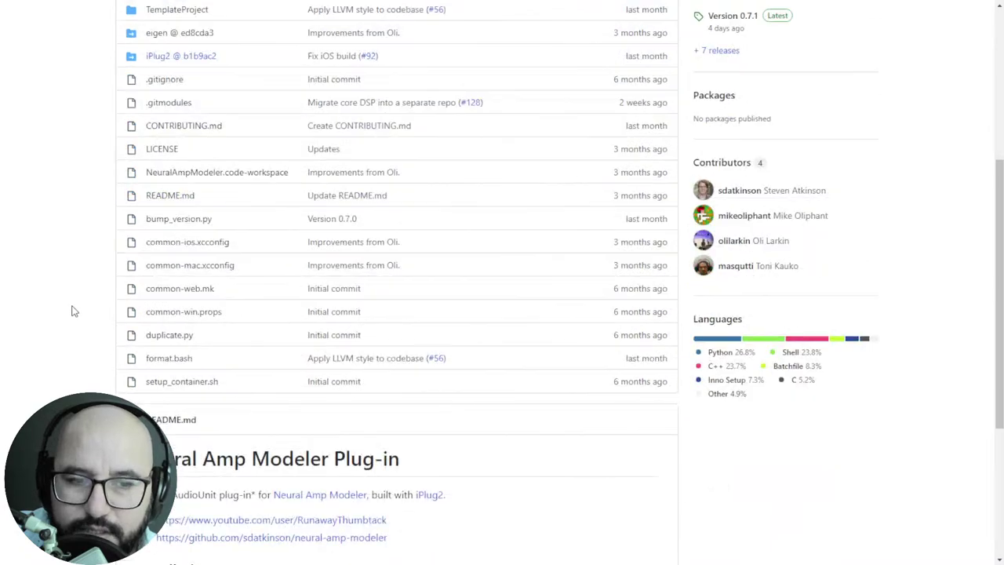
scroll(72, 312, down, 2)
scroll(74, 309, down, 2)
scroll(83, 291, up, 5)
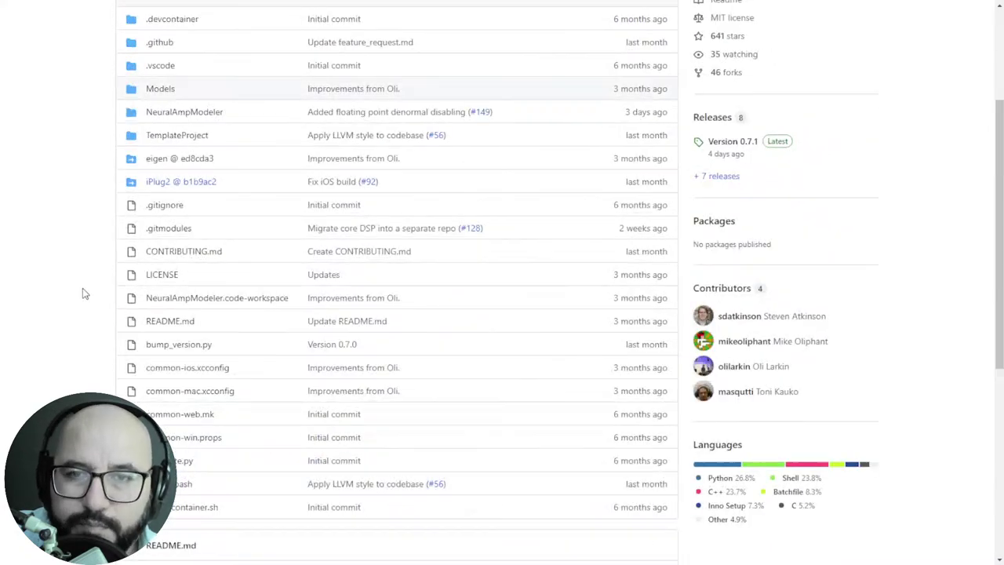
scroll(83, 291, up, 3)
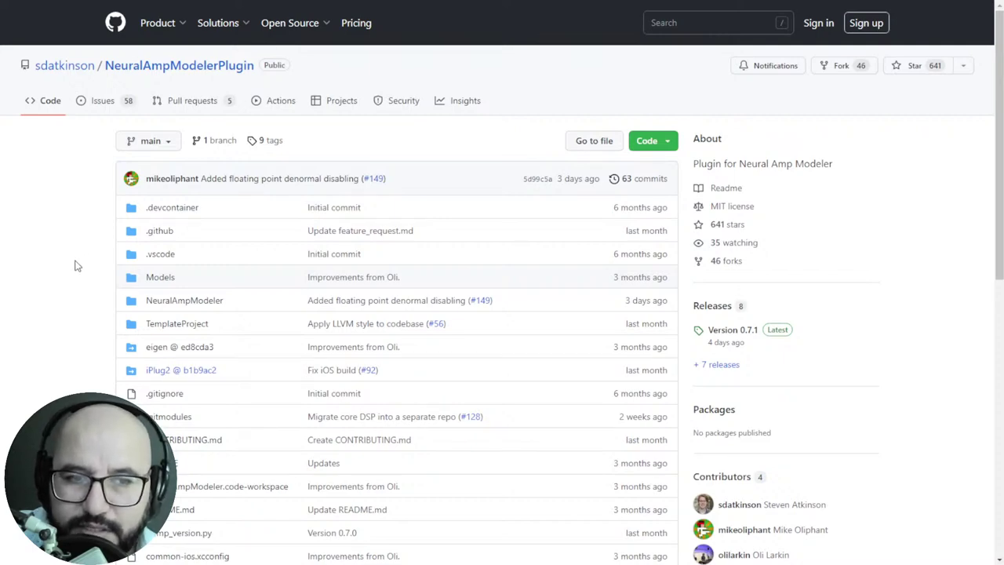
scroll(74, 255, down, 3)
scroll(110, 314, down, 3)
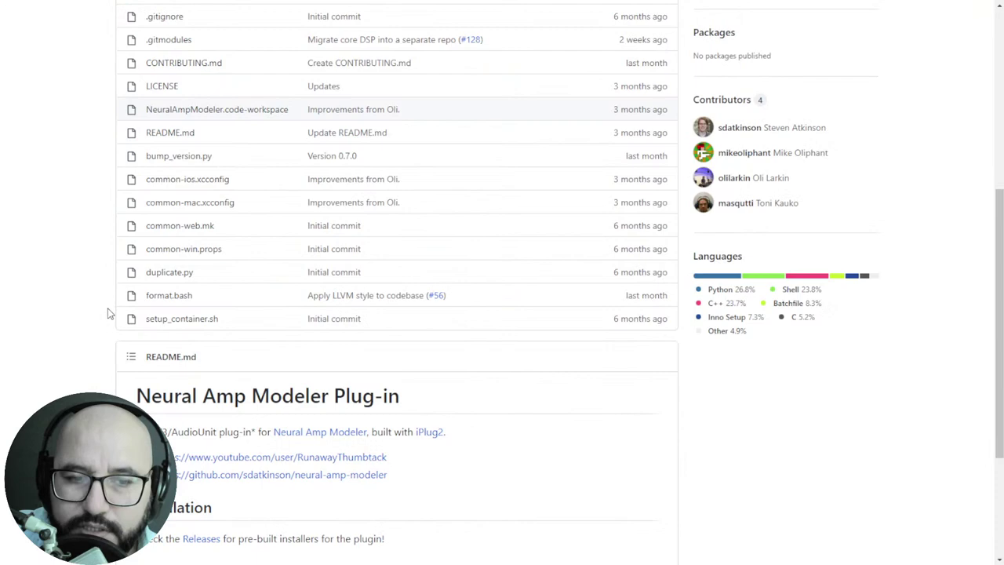
scroll(109, 314, up, 5)
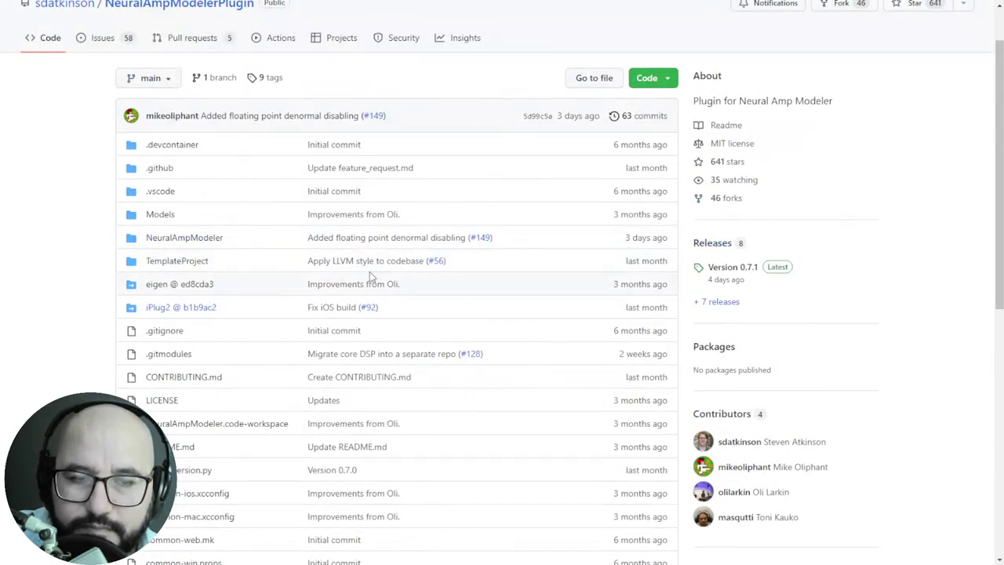
Step: Go to the plugin's GitHub releases and scroll to the Version 0.7.1 assets
click(705, 246)
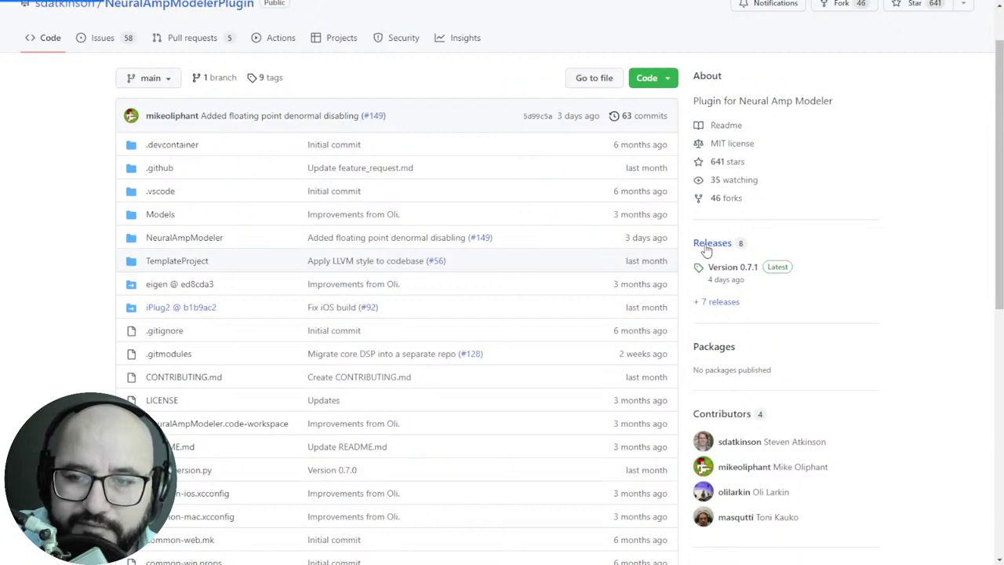
scroll(439, 333, down, 2)
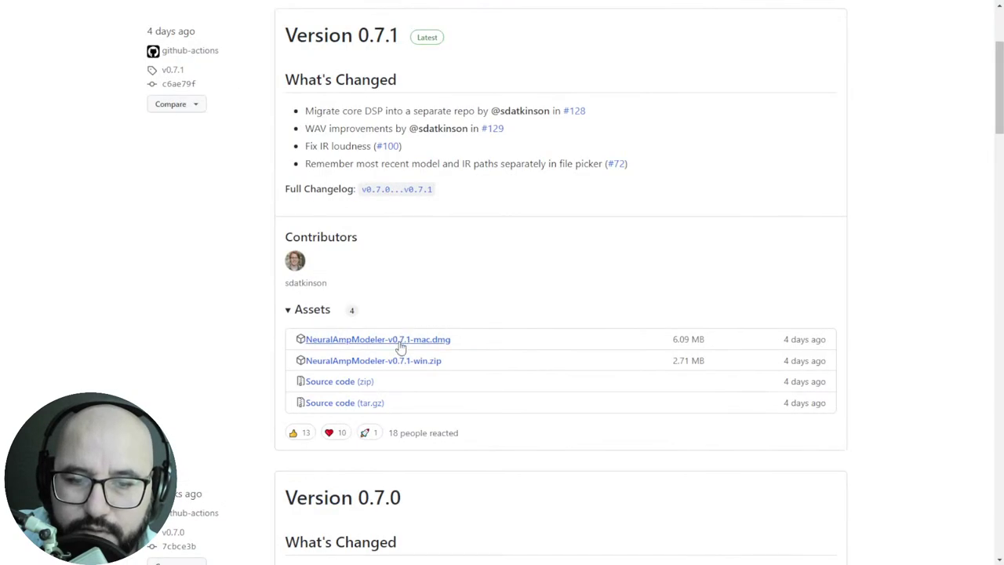
scroll(433, 362, down, 2)
scroll(434, 361, down, 2)
scroll(446, 331, down, 2)
scroll(446, 331, up, 4)
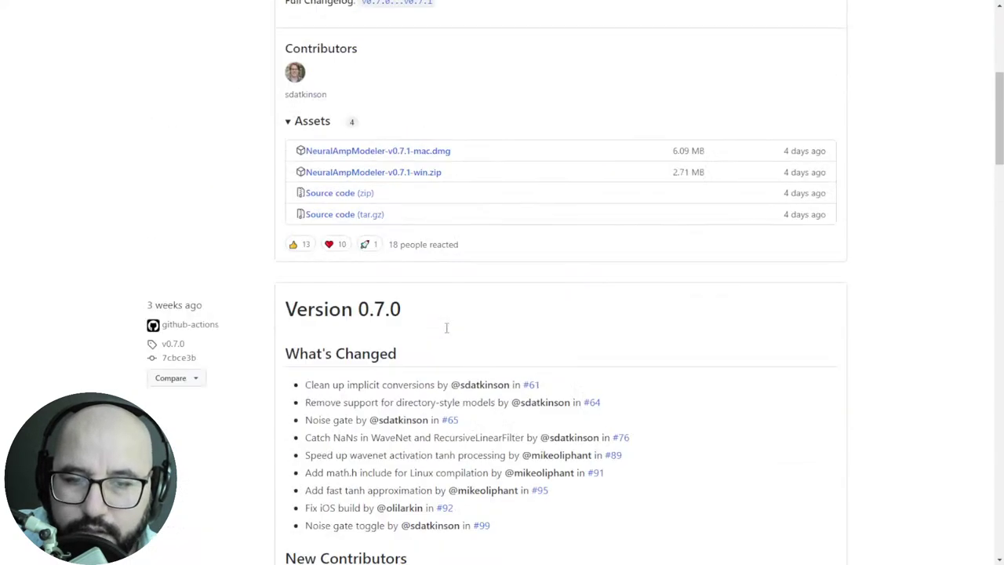
scroll(449, 333, up, 4)
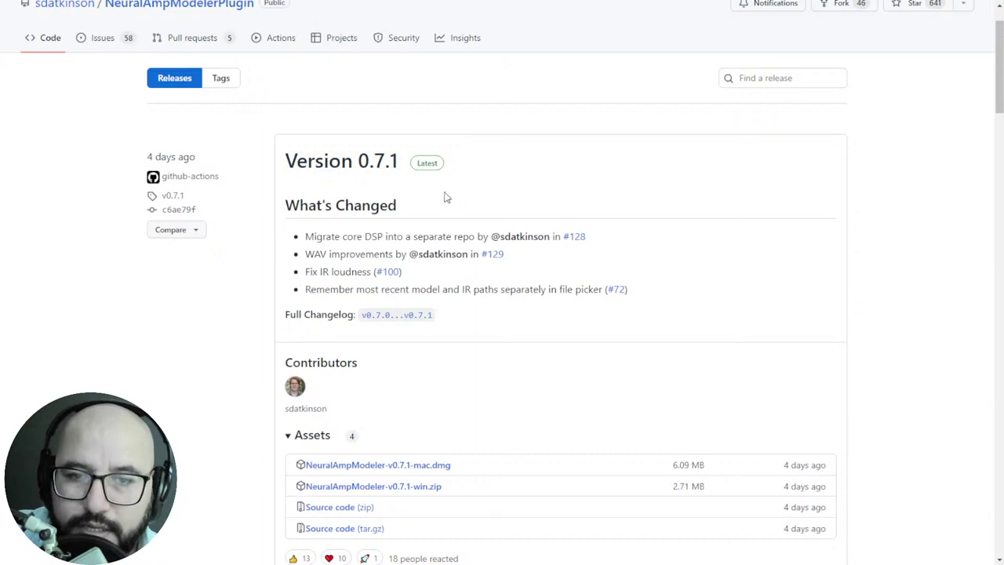
scroll(538, 285, down, 2)
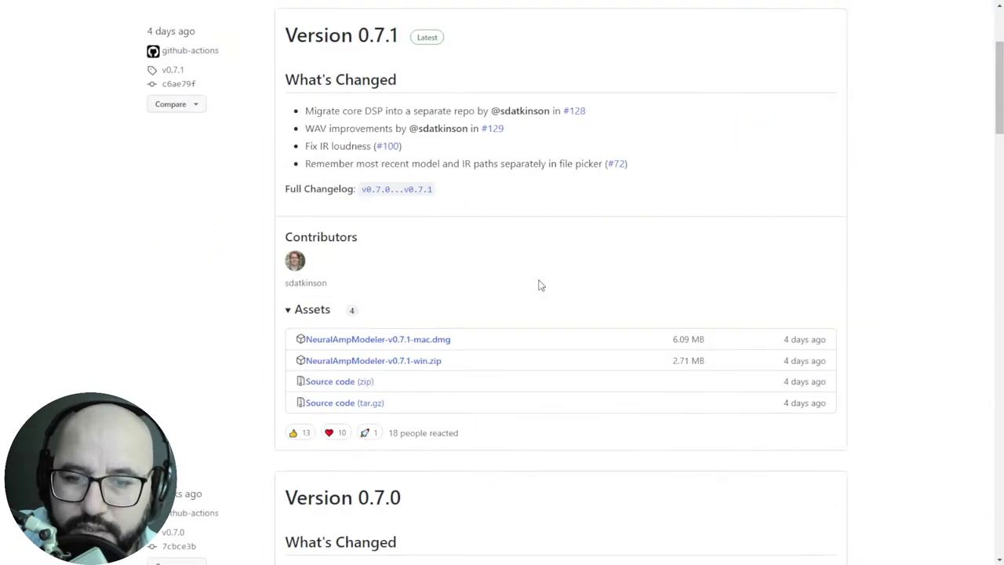
scroll(541, 286, down, 1)
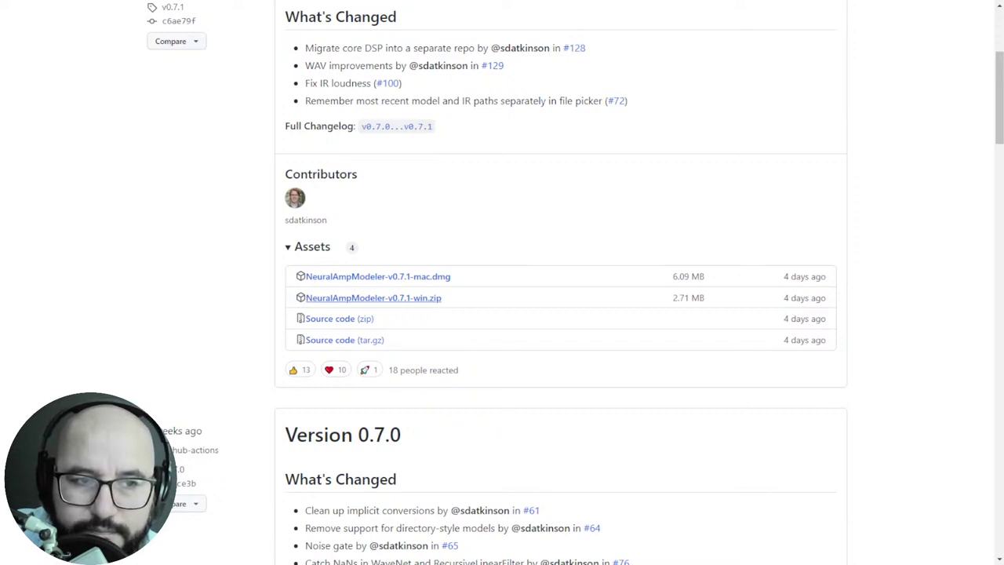
Step: Download NeuralAmpModeler-v0.7.1-win.zip and open it in WinRAR
click(380, 284)
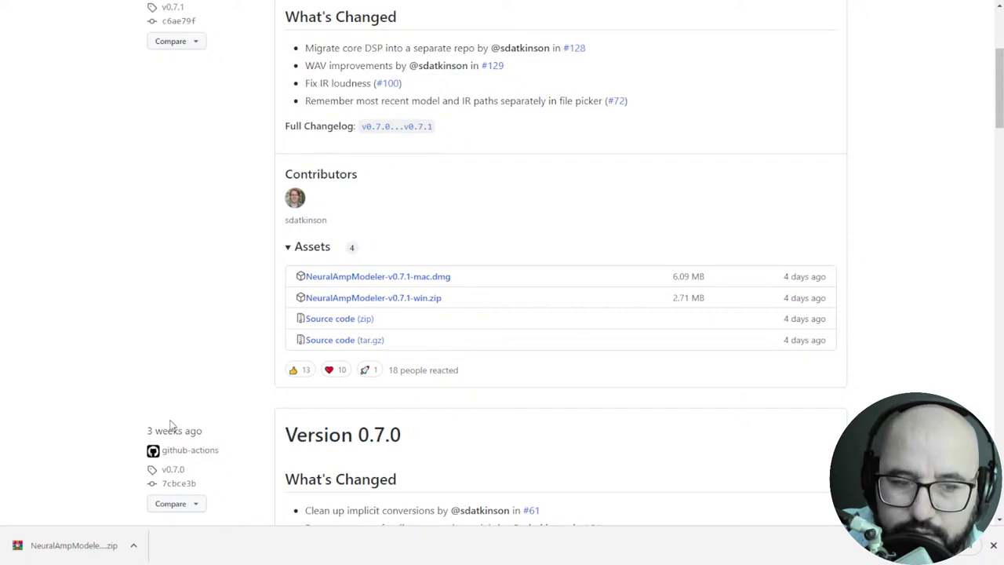
click(109, 546)
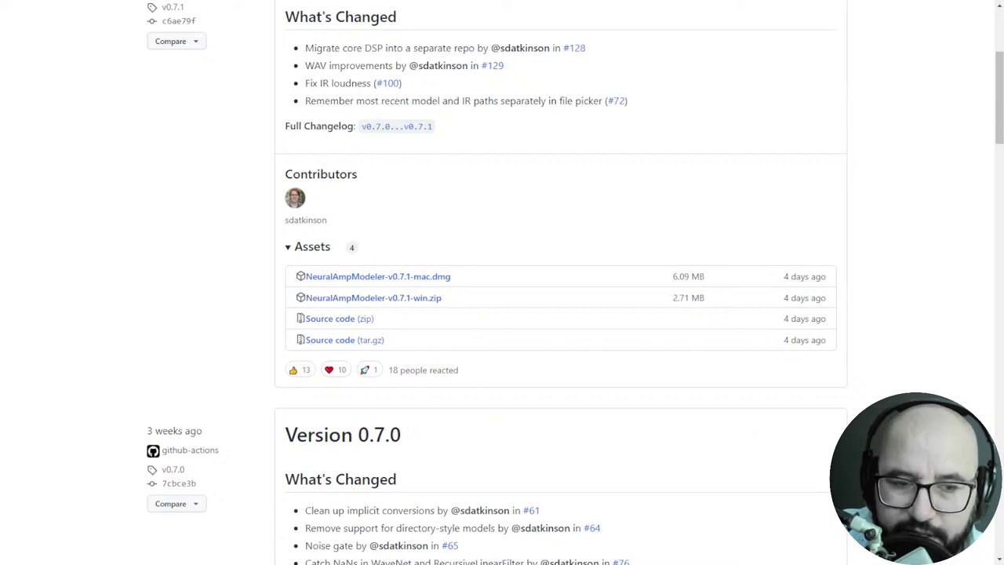
key(alt+Tab)
key(alt+Tab)
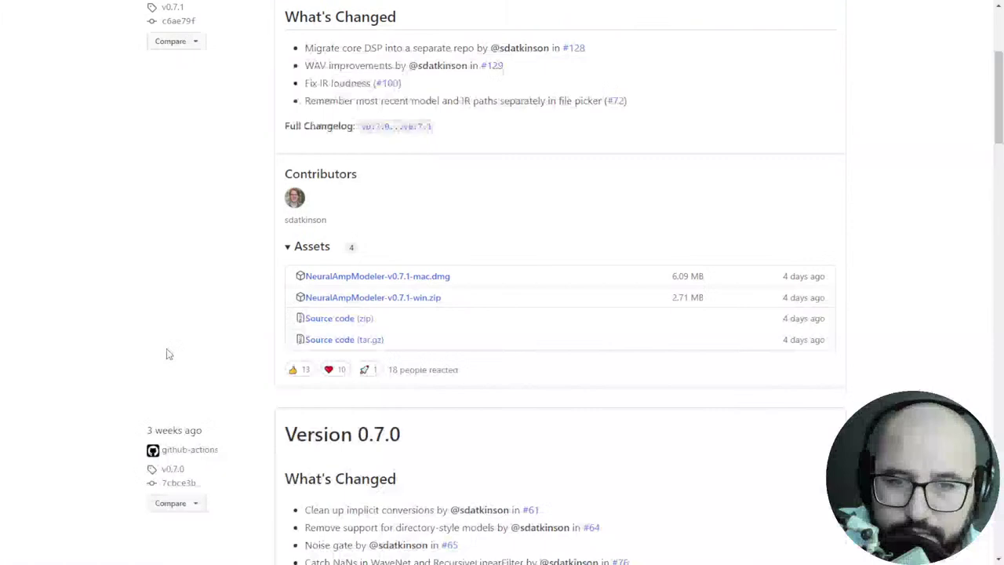
key(alt+Tab)
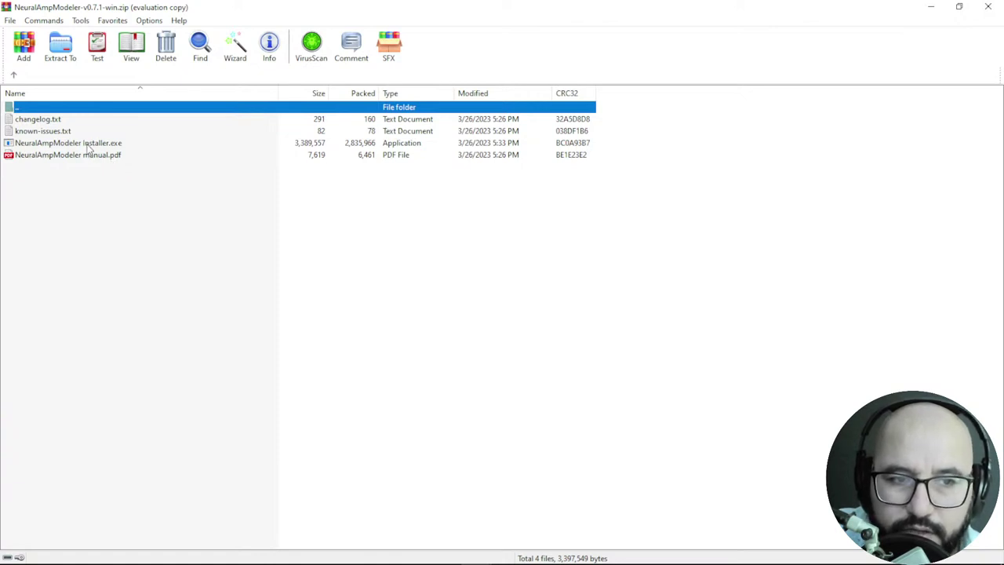
Step: Run the installer, accept the MIT licence, and exclude the standalone application from components
double_click(89, 144)
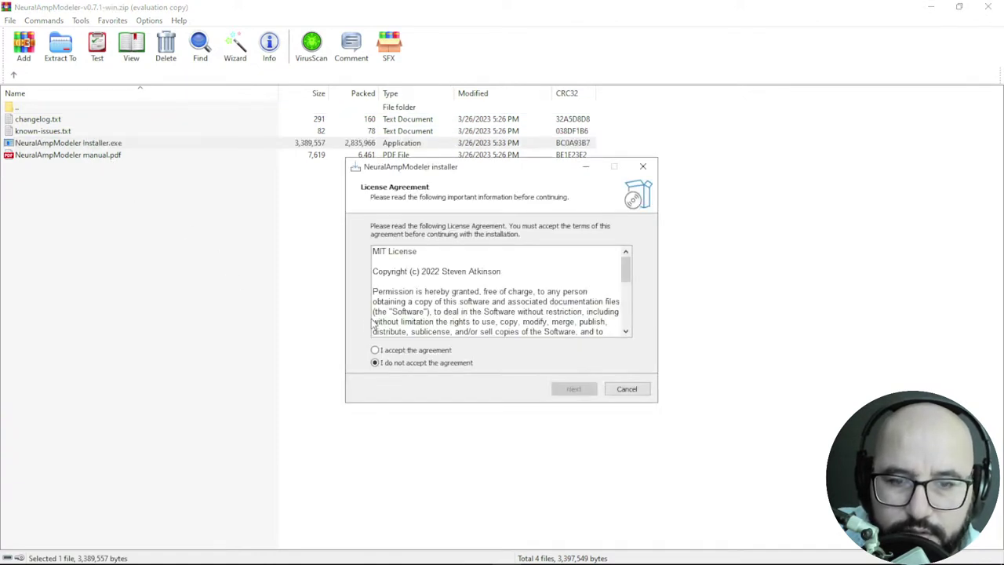
click(375, 350)
click(557, 389)
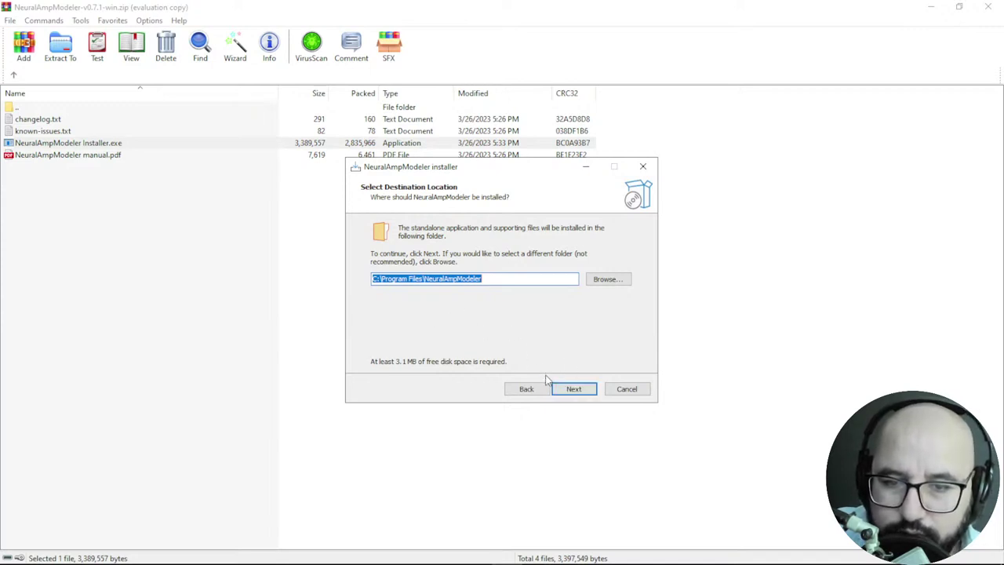
click(570, 392)
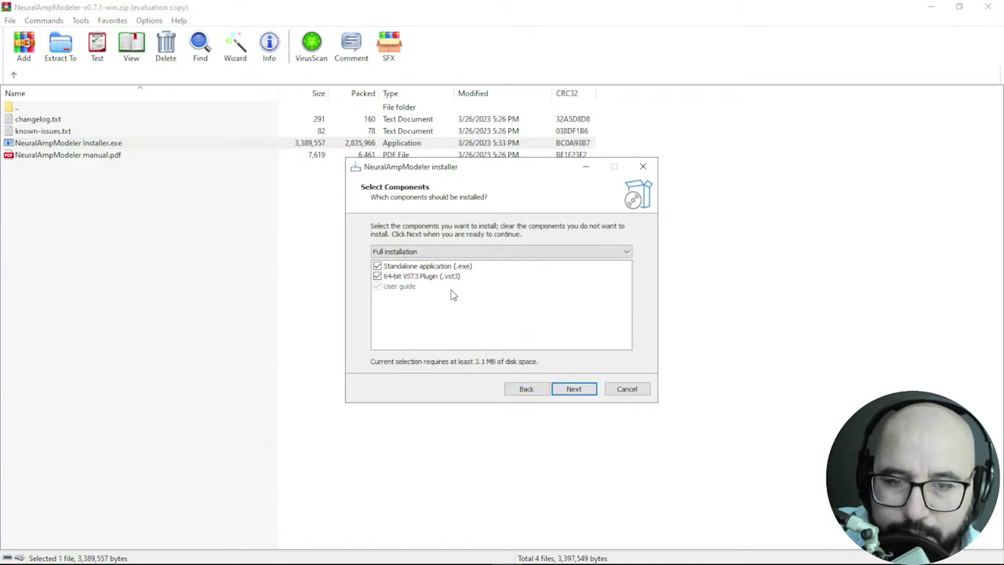
click(525, 389)
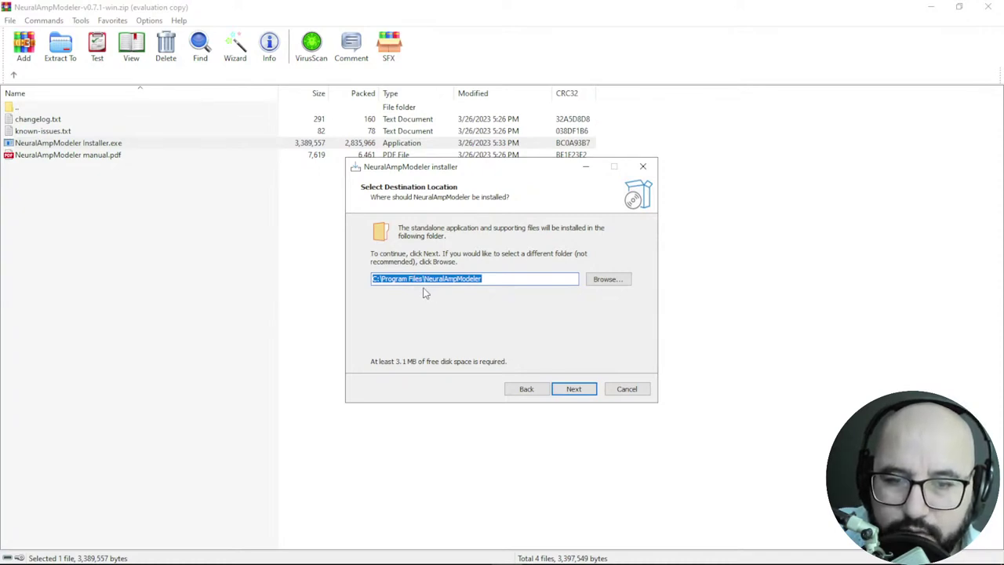
click(574, 389)
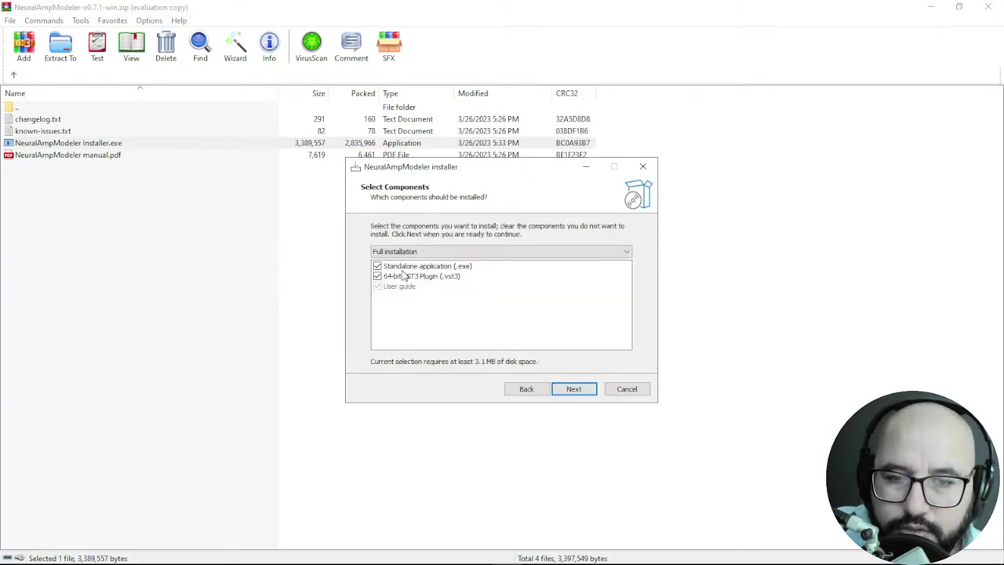
click(378, 266)
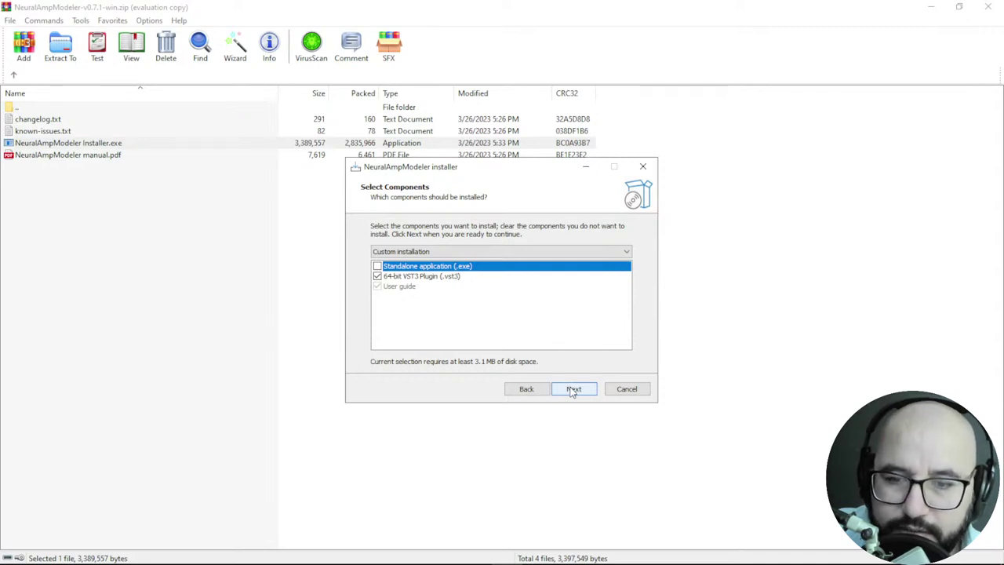
Step: Proceed past component selection and start installing the plugin
click(573, 389)
click(572, 390)
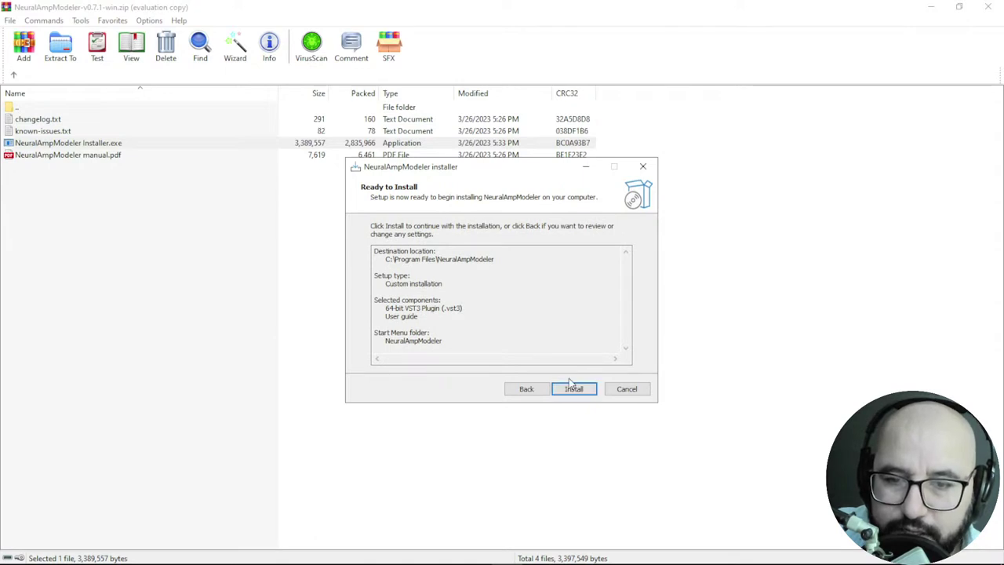
click(574, 390)
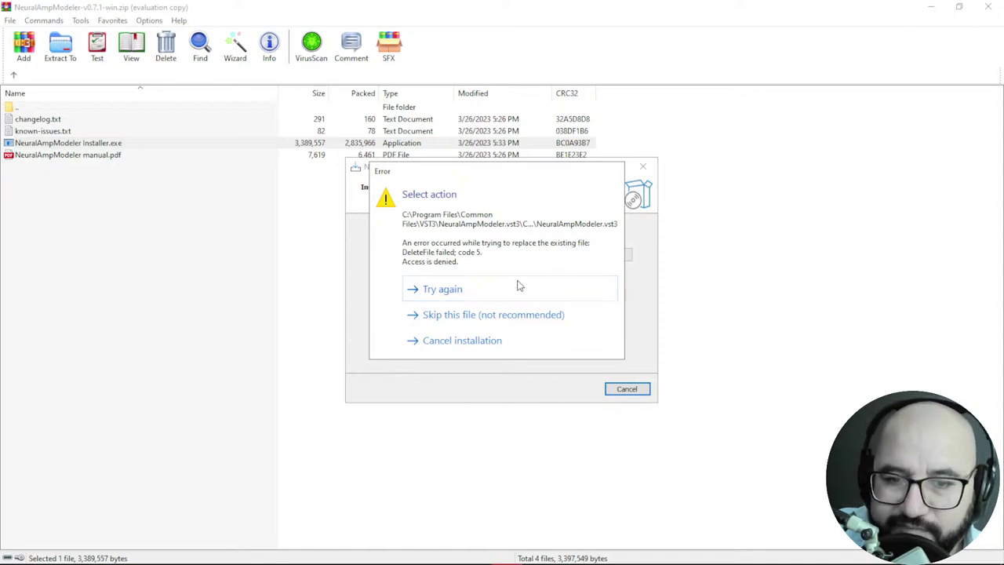
Step: Skip the locked plug-in file and finish setup without viewing readme.rtf
click(479, 317)
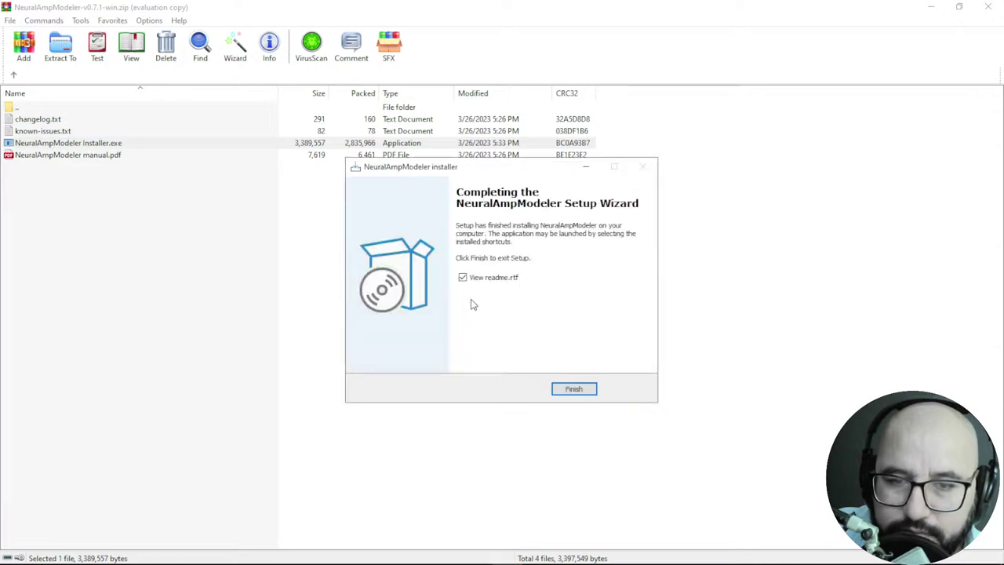
click(463, 278)
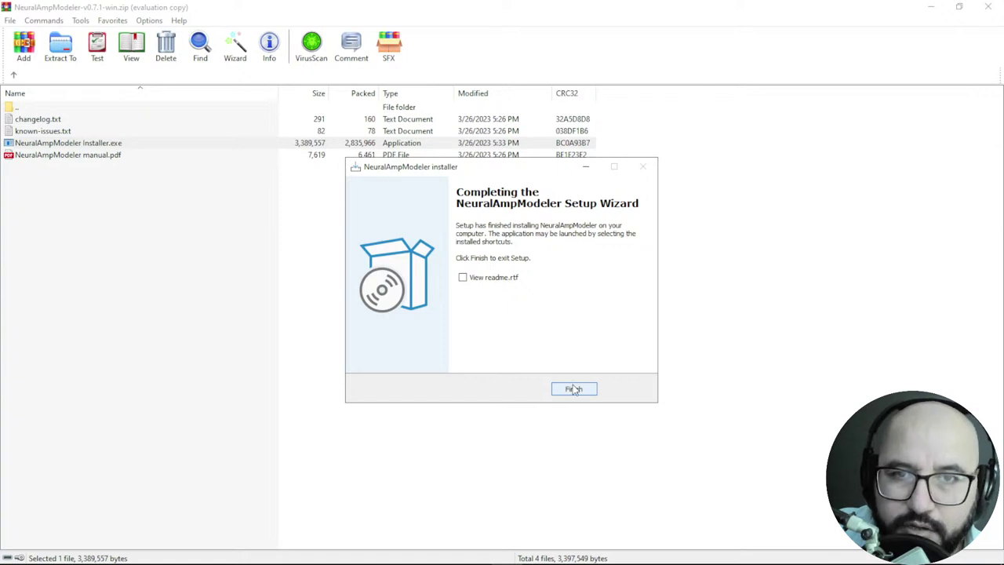
click(574, 390)
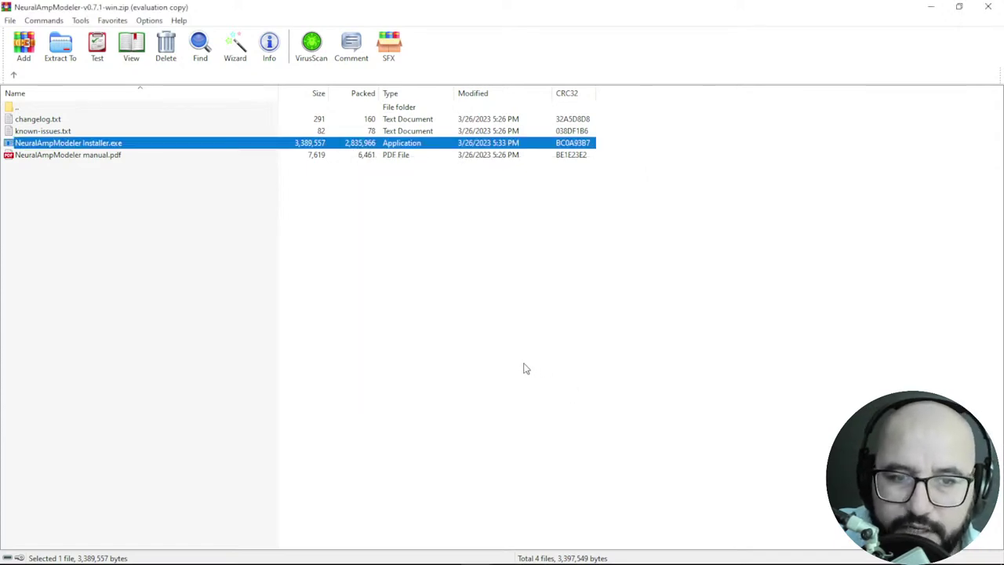
key(alt+Tab)
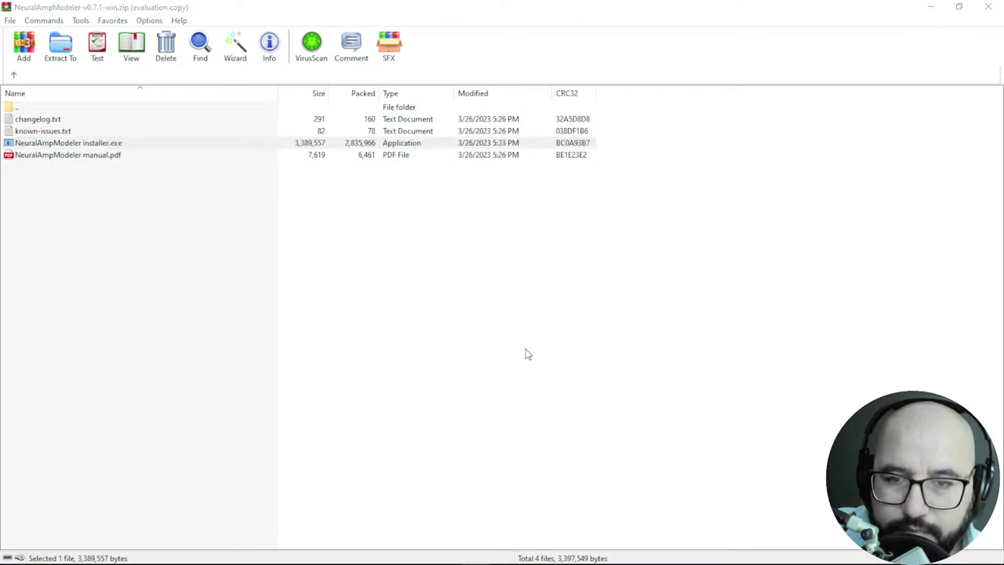
Step: Browse the VST3 folder into NeuralAmpModeler.vst3\Contents\x86_64-win to find the installed plugin
key(alt+Tab)
key(alt+Tab)
key(alt+Tab)
key(alt+Tab)
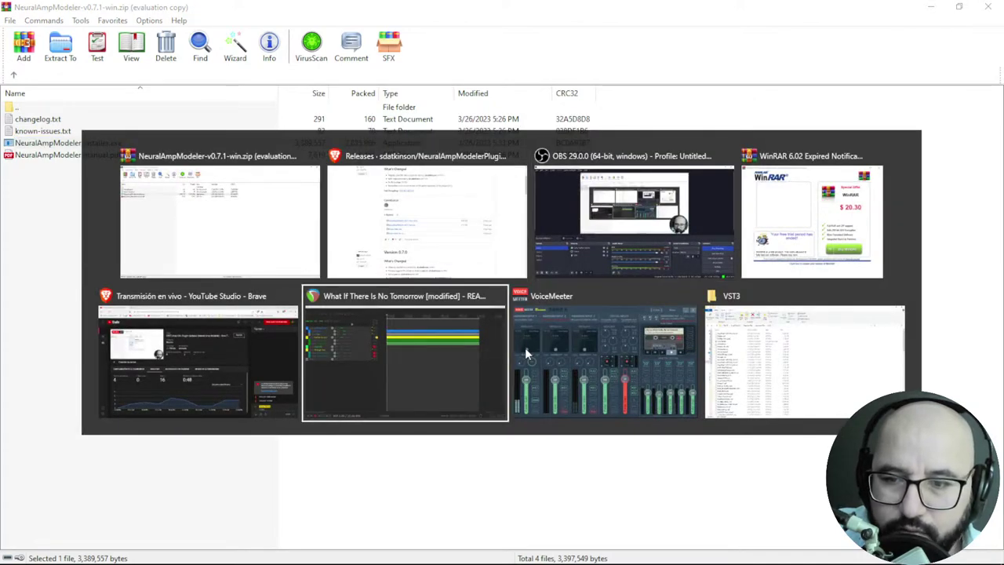
key(alt+Tab)
key(alt+Tab)
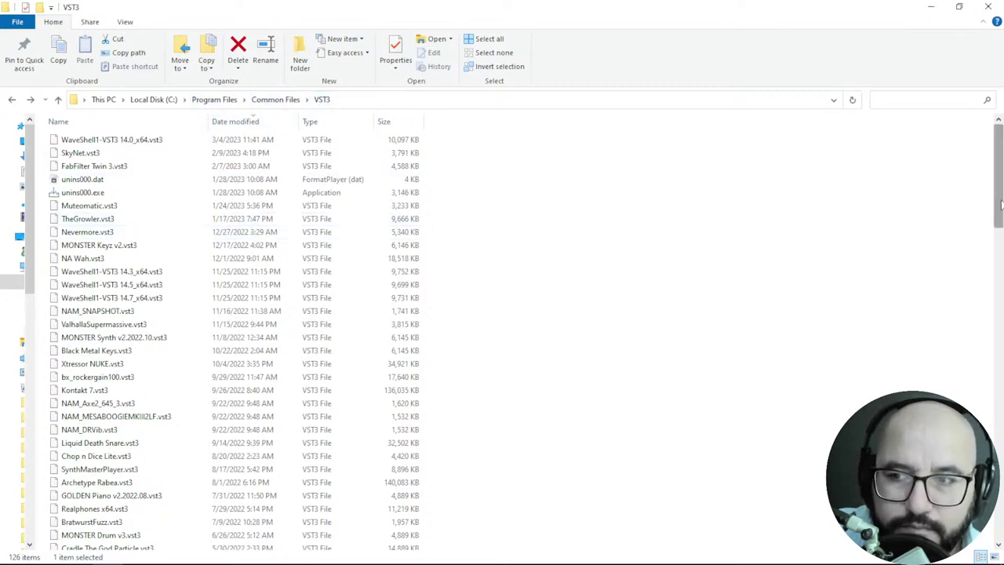
drag(1001, 204, 996, 394)
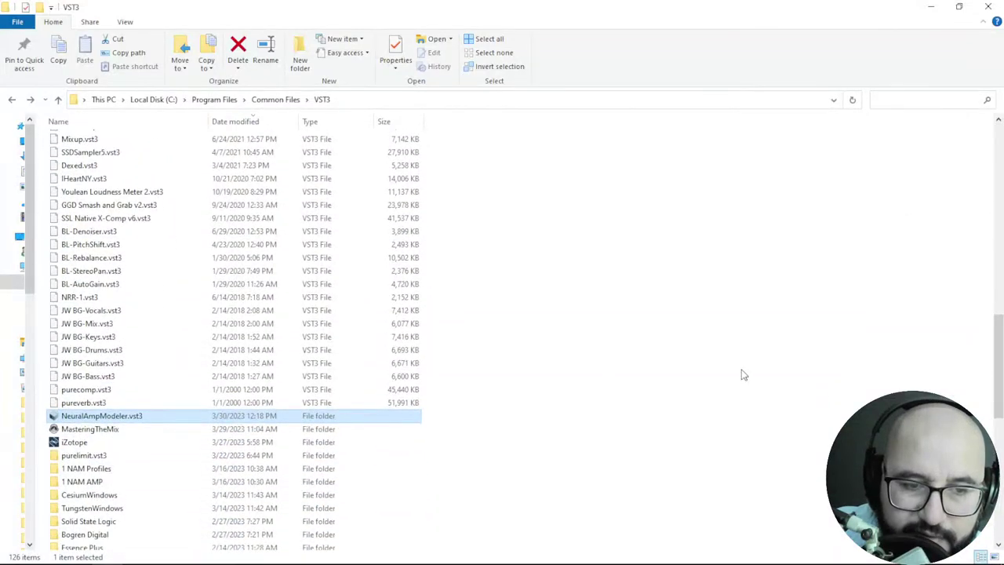
double_click(107, 421)
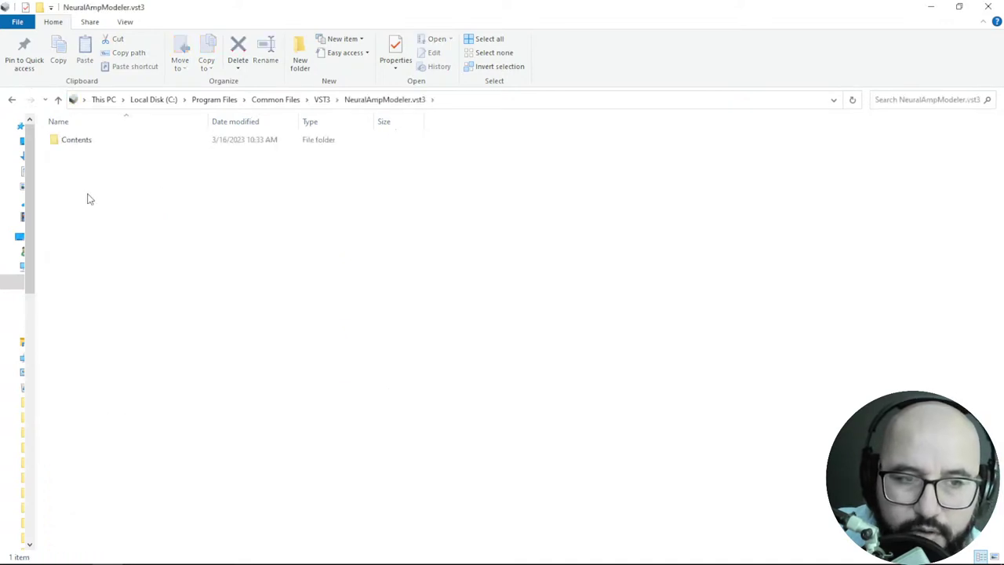
double_click(83, 143)
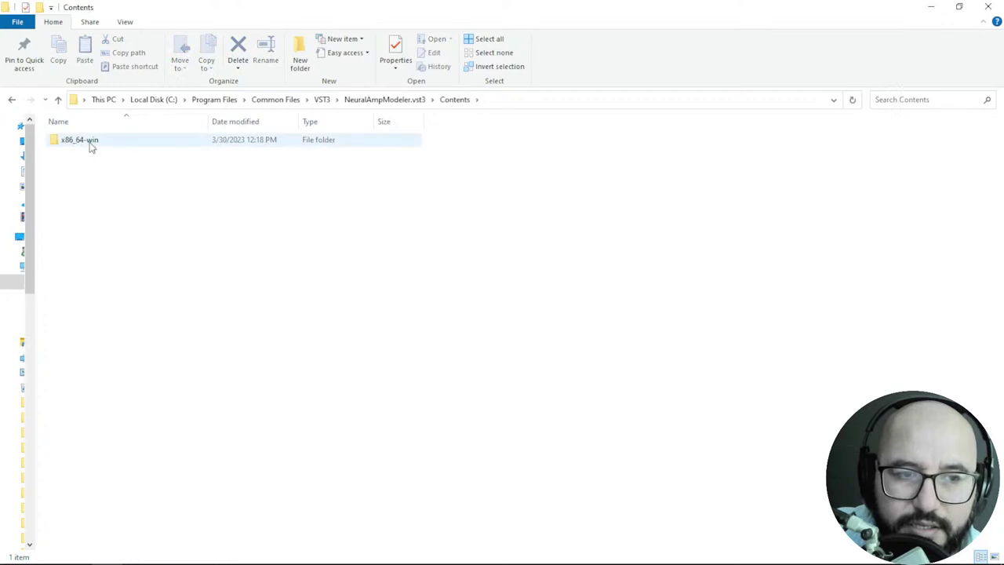
double_click(91, 144)
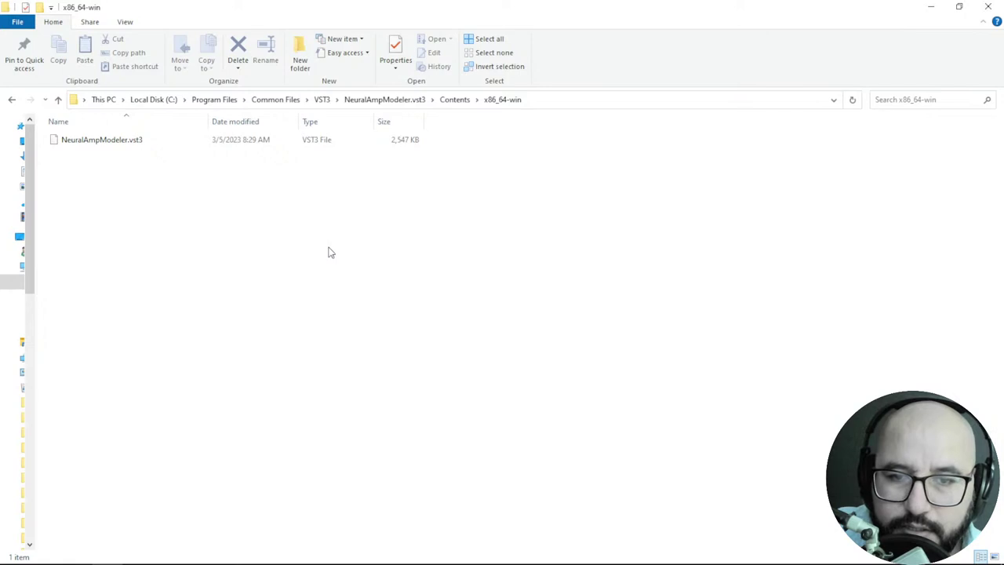
Step: In REAPER's VST preferences, re-scan VST paths for new or modified plug-ins
key(alt+Tab)
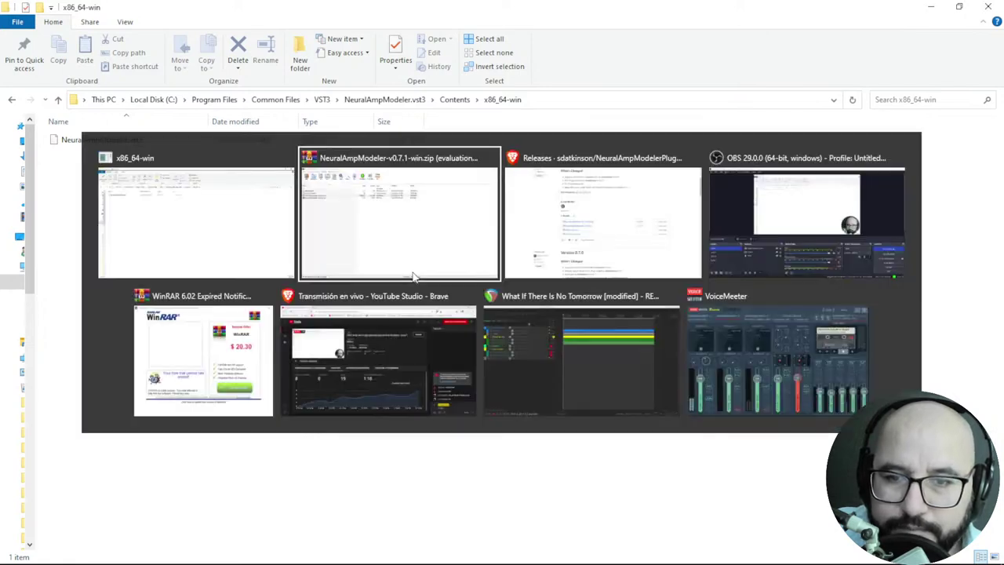
key(alt+Tab)
key(alt+Tab)
key(alt+Tab)
key(alt+Tab)
key(alt+Tab)
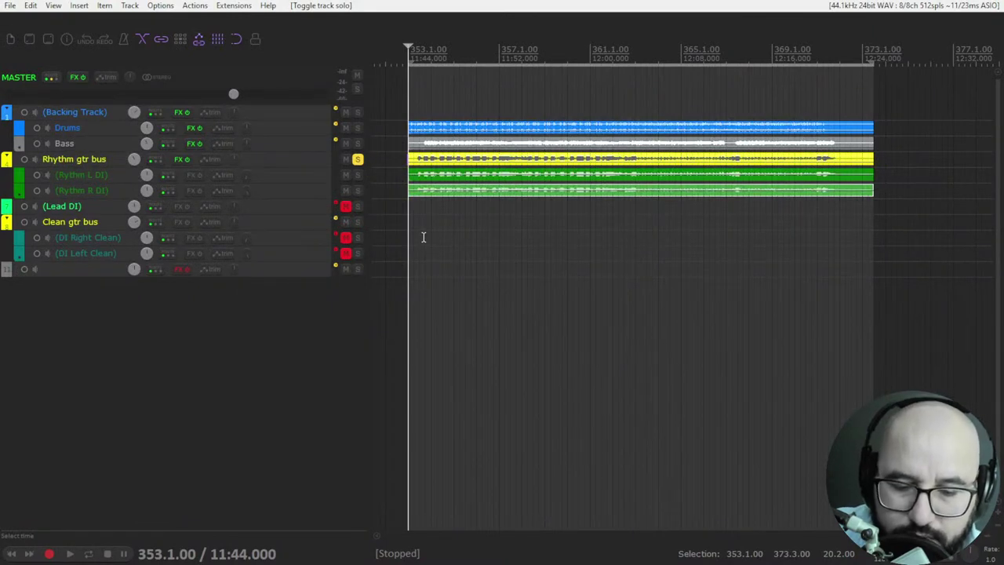
key(ctrl+p)
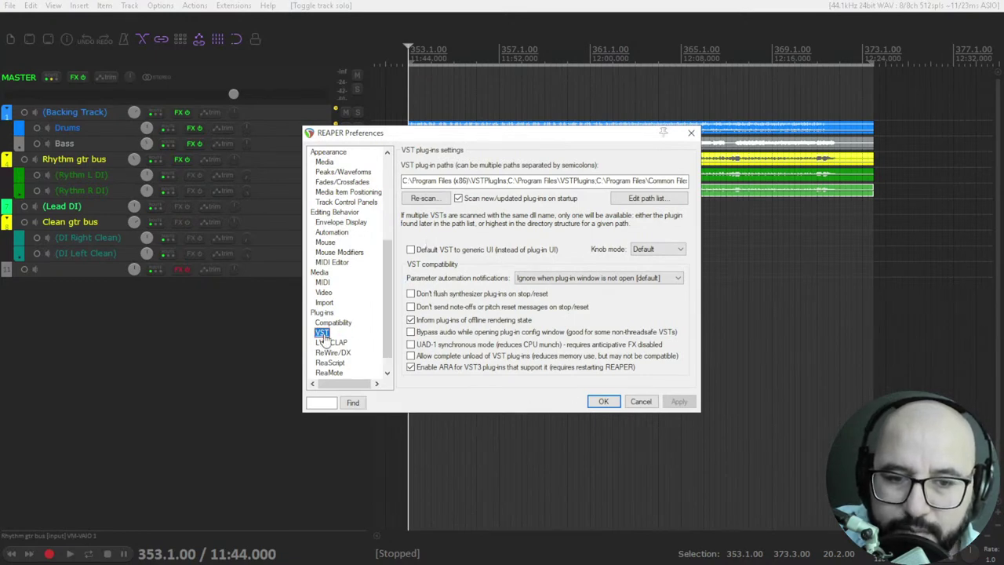
click(428, 200)
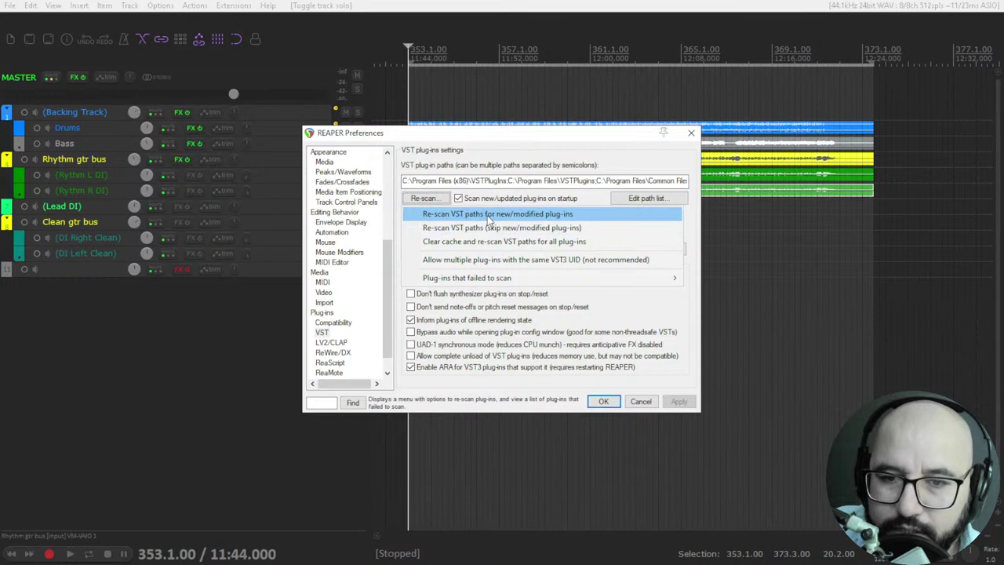
click(488, 217)
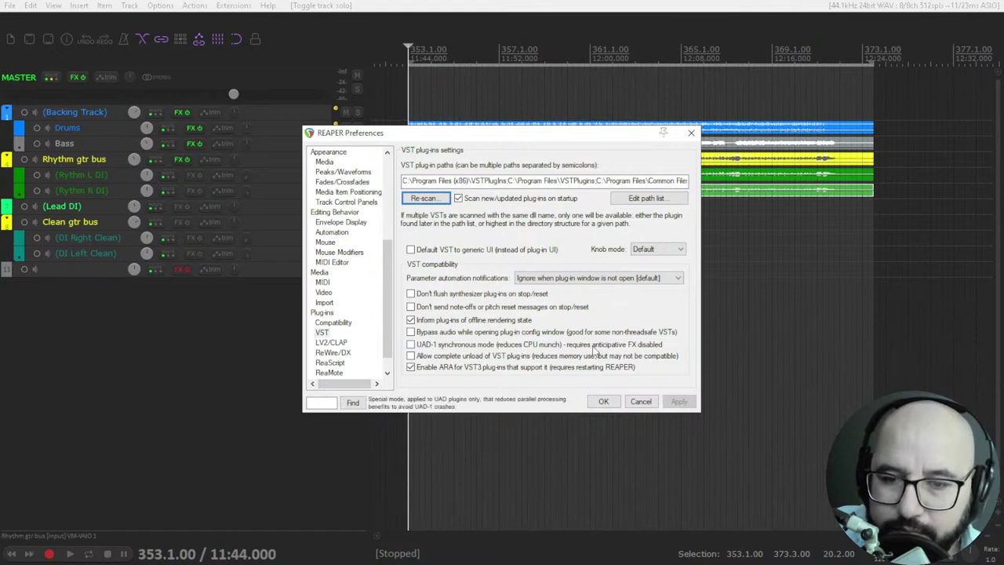
click(603, 402)
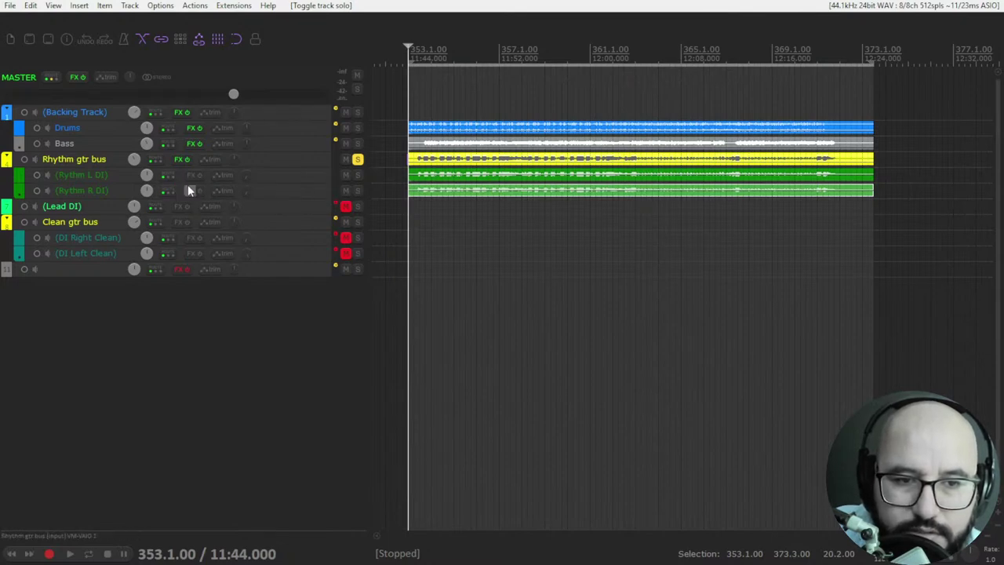
Step: Add VST3: NeuralAmpModeler to Rythm L DI and position its plug-in window
click(188, 176)
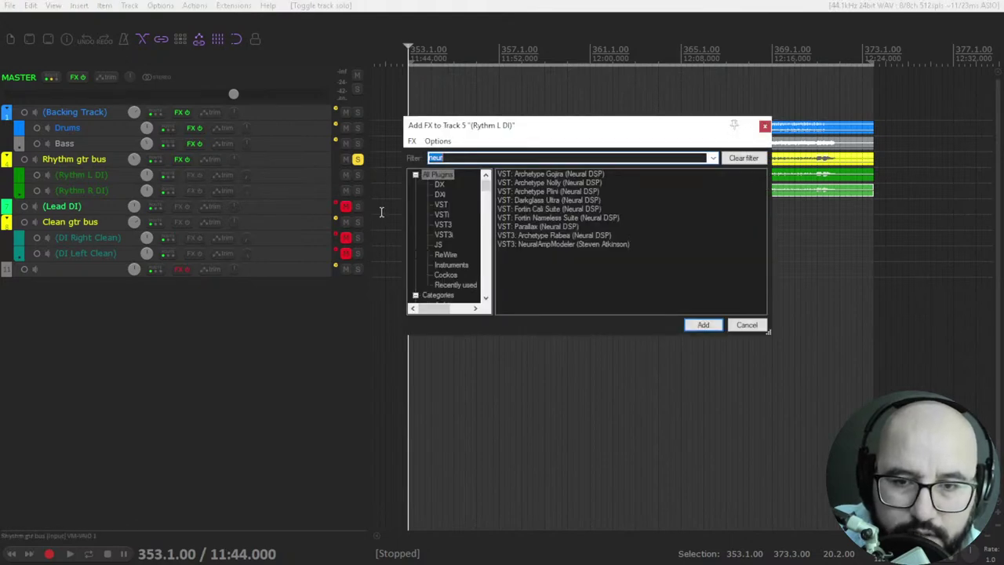
double_click(552, 244)
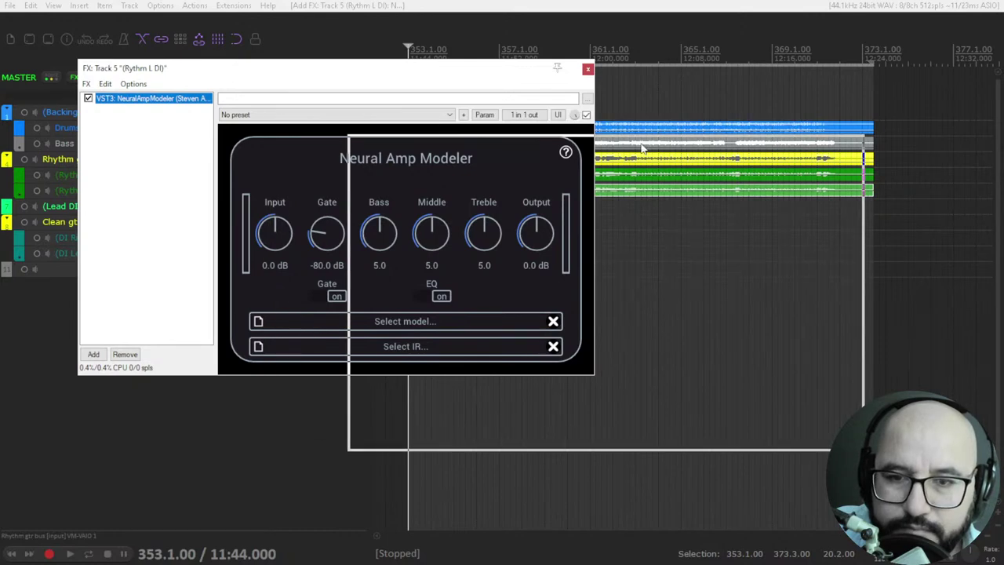
drag(373, 72, 657, 158)
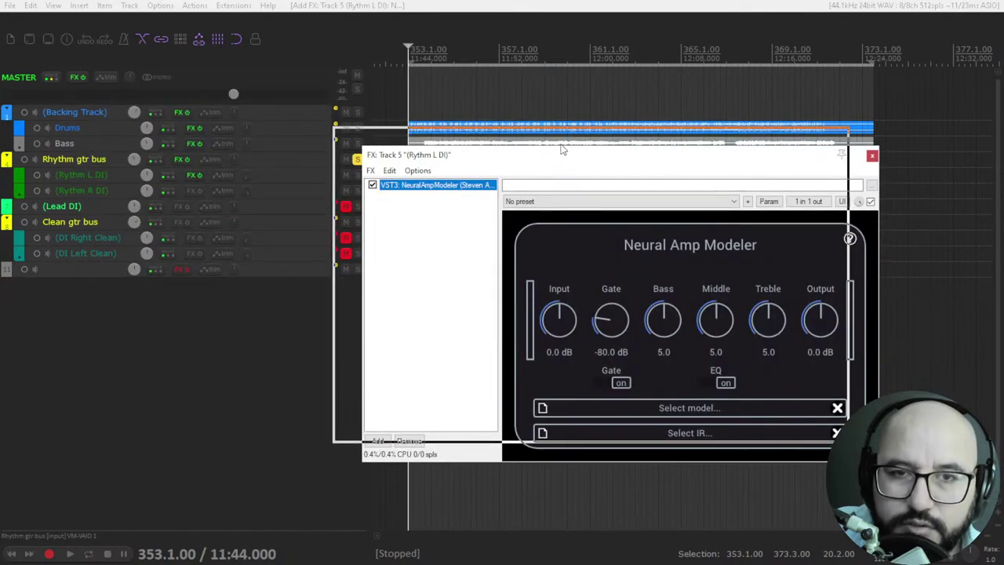
mouse_move(594, 160)
mouse_down()
mouse_move(565, 142)
mouse_move(593, 169)
mouse_up()
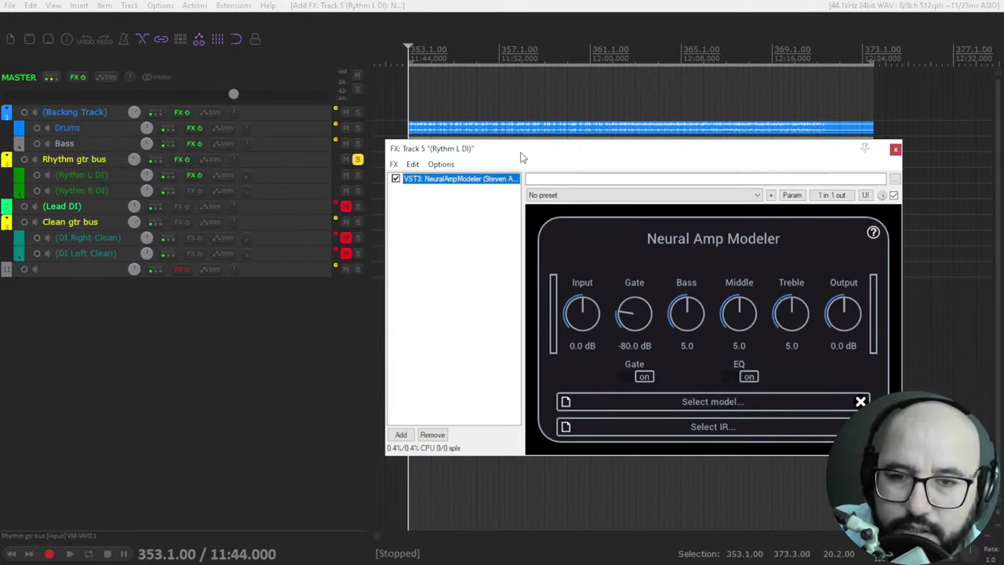
drag(524, 150, 488, 126)
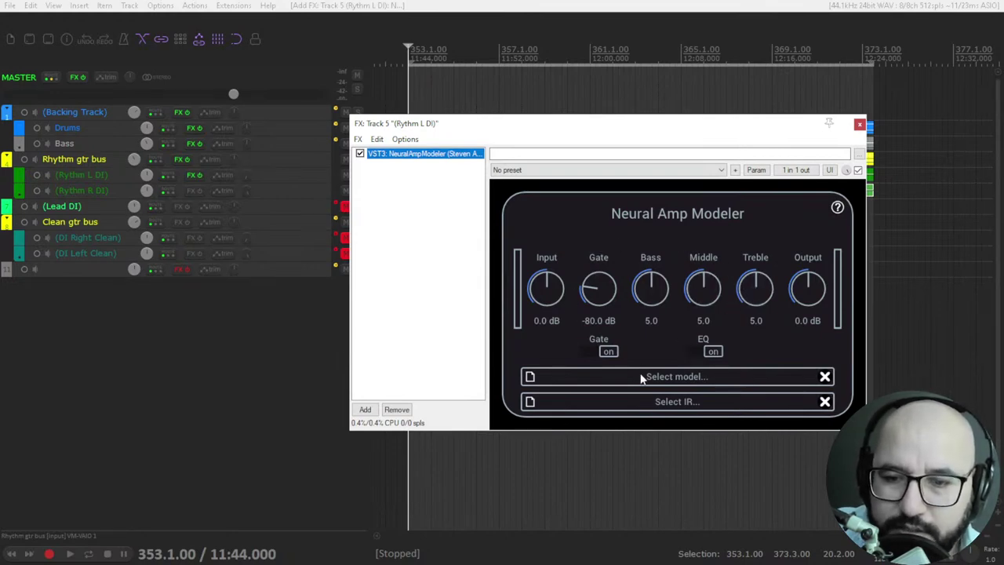
Step: In NAM's model file picker, navigate to C:\Program Files\Common Files\VST3
click(530, 377)
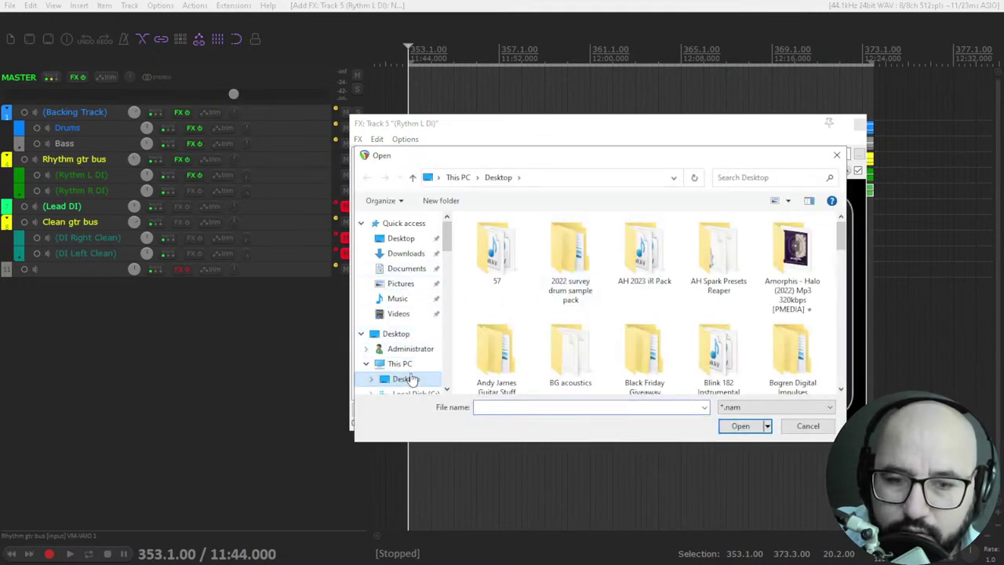
click(415, 392)
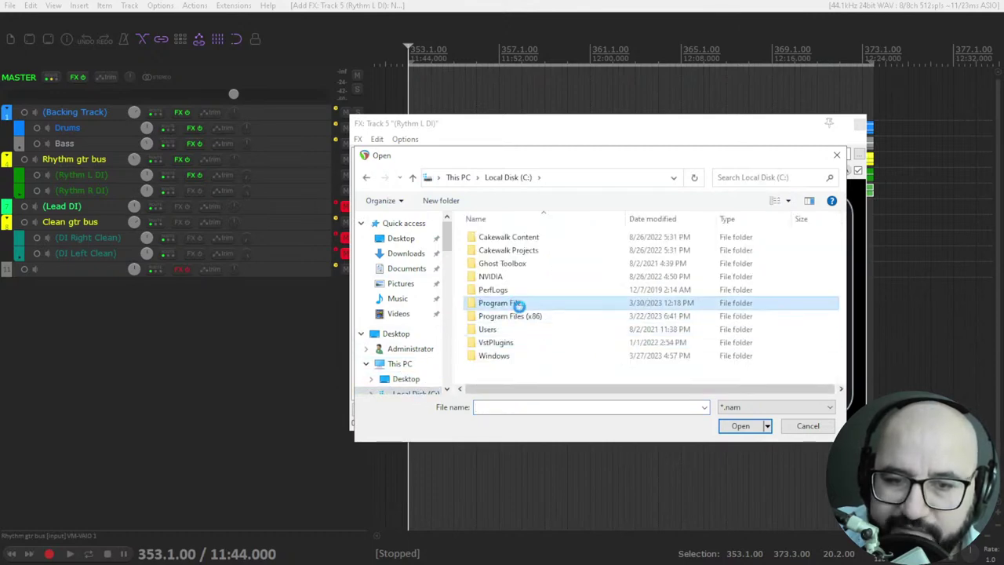
double_click(513, 303)
scroll(533, 353, down, 1)
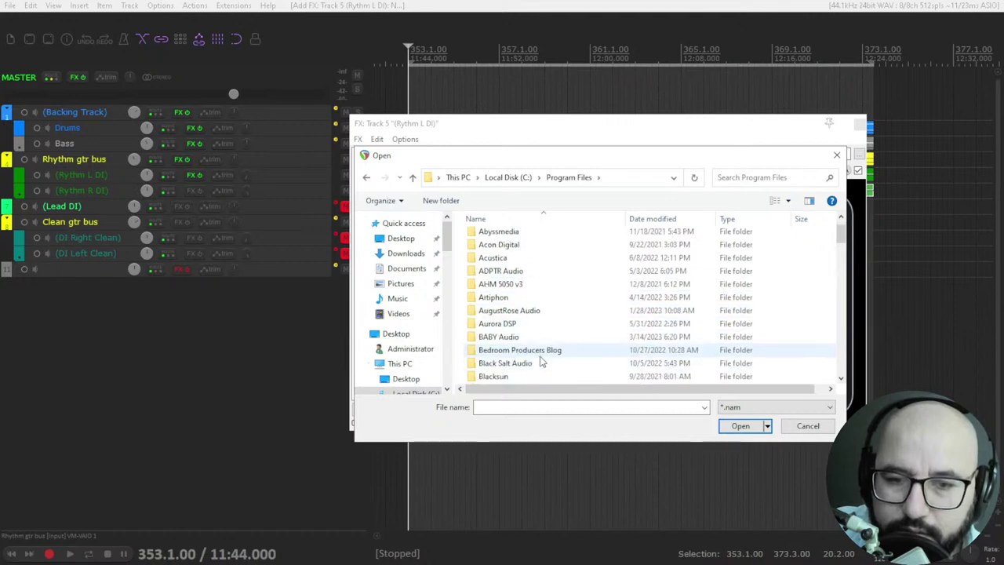
scroll(538, 358, down, 1)
scroll(541, 359, down, 1)
scroll(541, 359, down, 1)
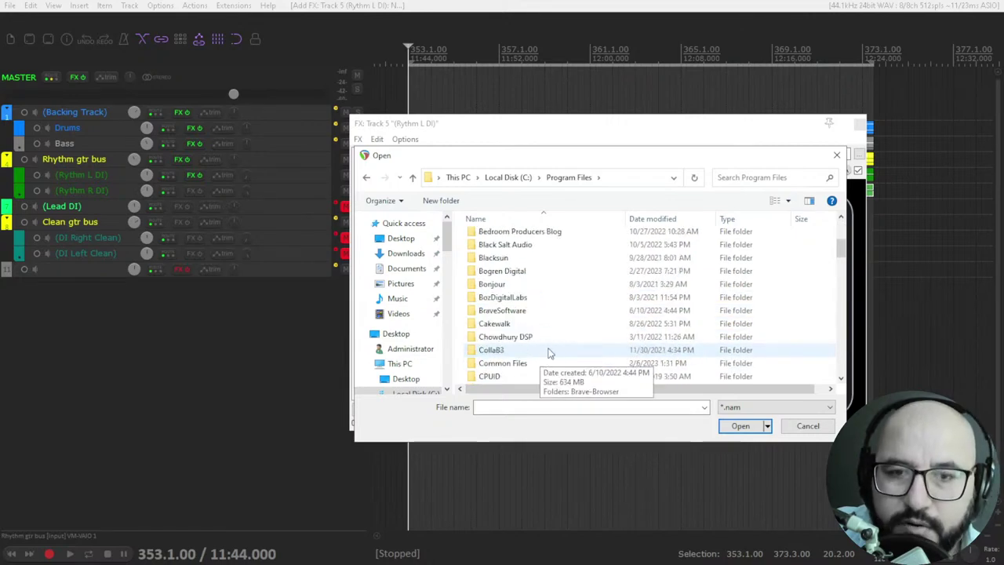
double_click(524, 365)
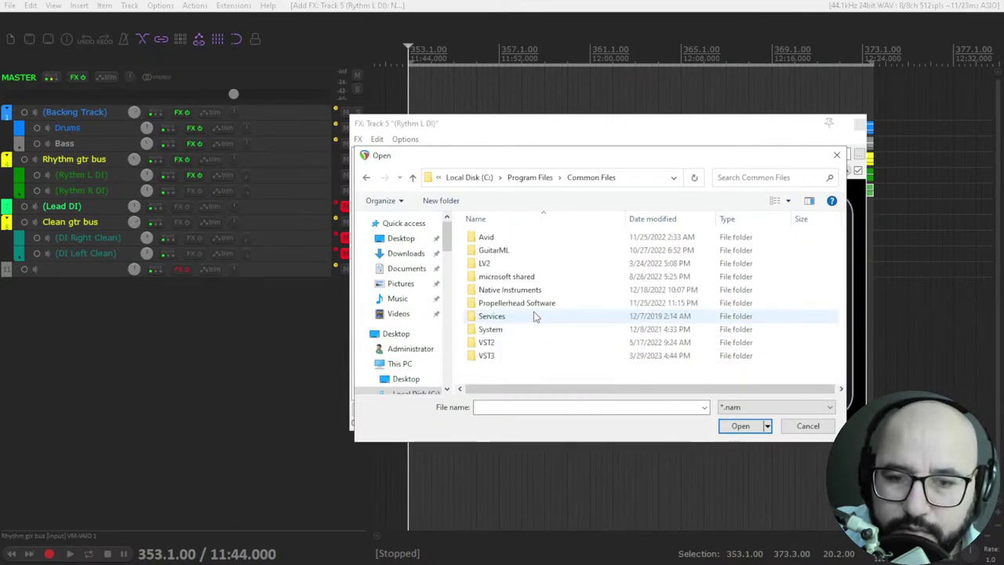
click(500, 358)
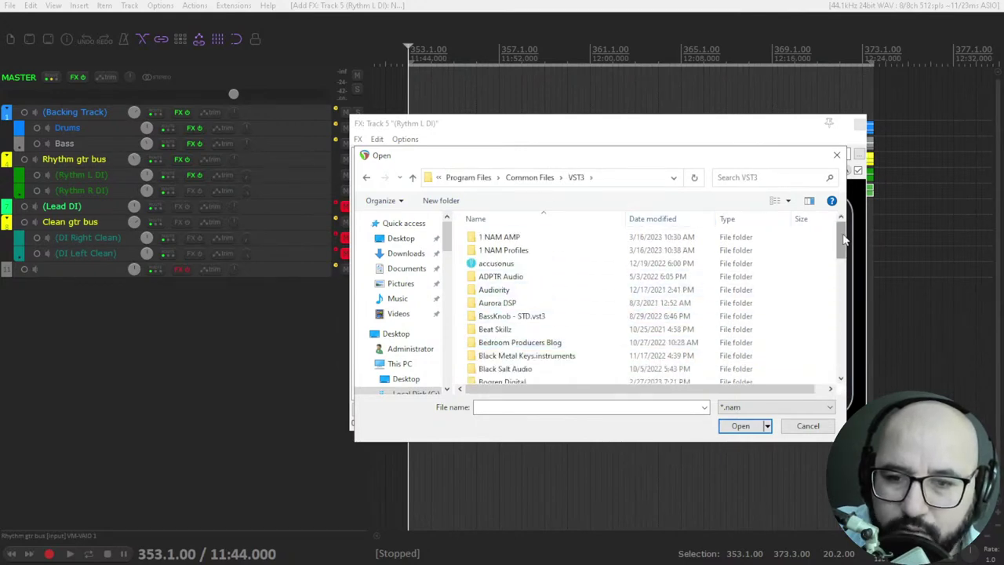
Step: Open the 1 NAM Profiles folder and load 5152 Lead + TS9.nam
mouse_move(843, 239)
mouse_down()
mouse_move(844, 319)
mouse_move(843, 296)
mouse_up()
double_click(488, 321)
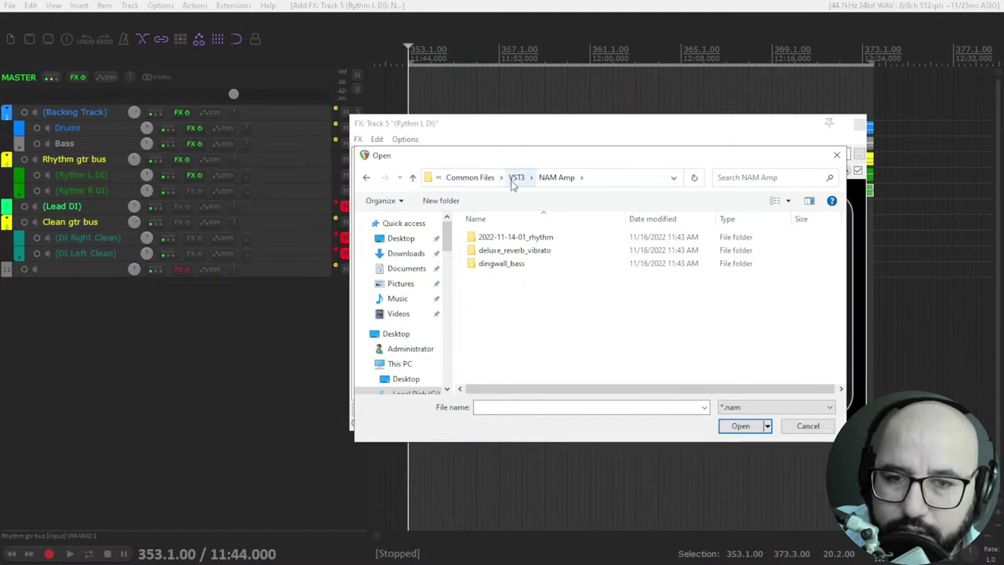
click(514, 179)
drag(842, 290, 841, 228)
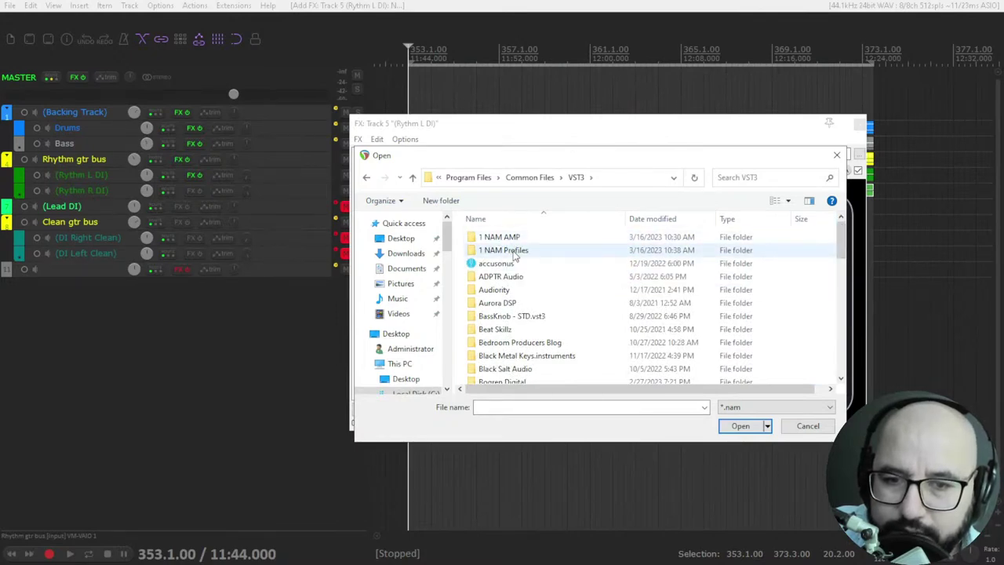
double_click(515, 250)
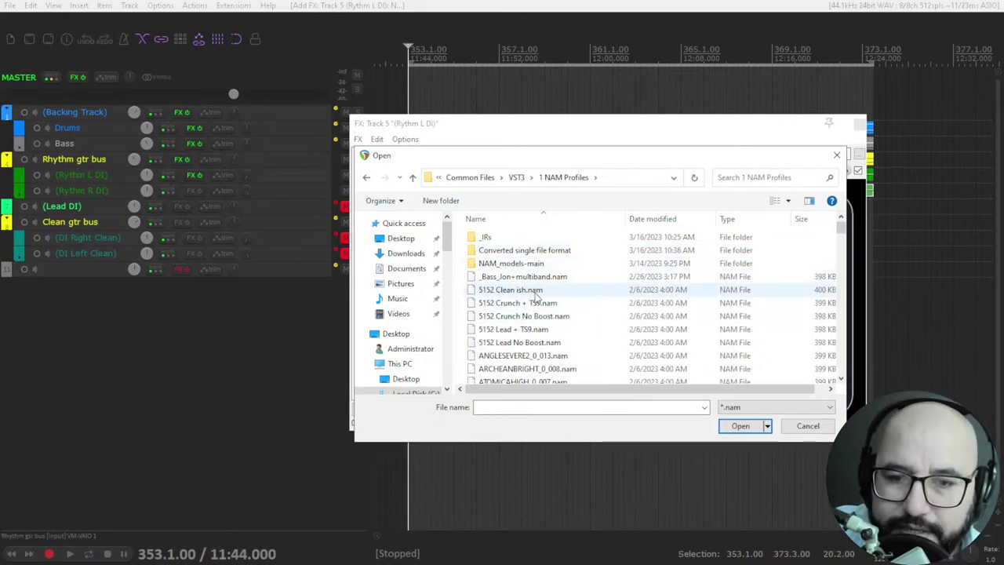
scroll(841, 236, down, 1)
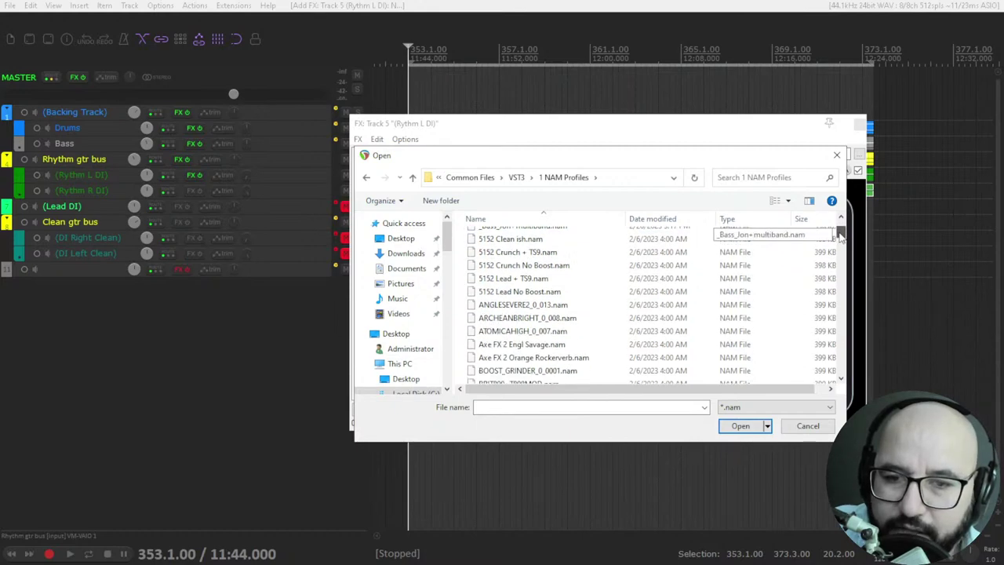
mouse_move(840, 235)
mouse_down()
mouse_move(840, 280)
mouse_move(840, 231)
mouse_up()
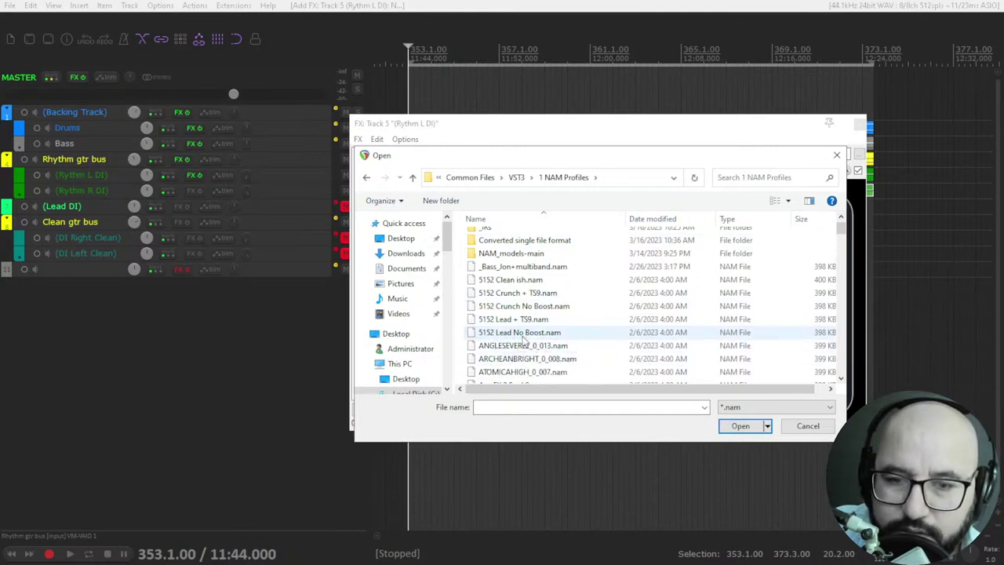
double_click(515, 321)
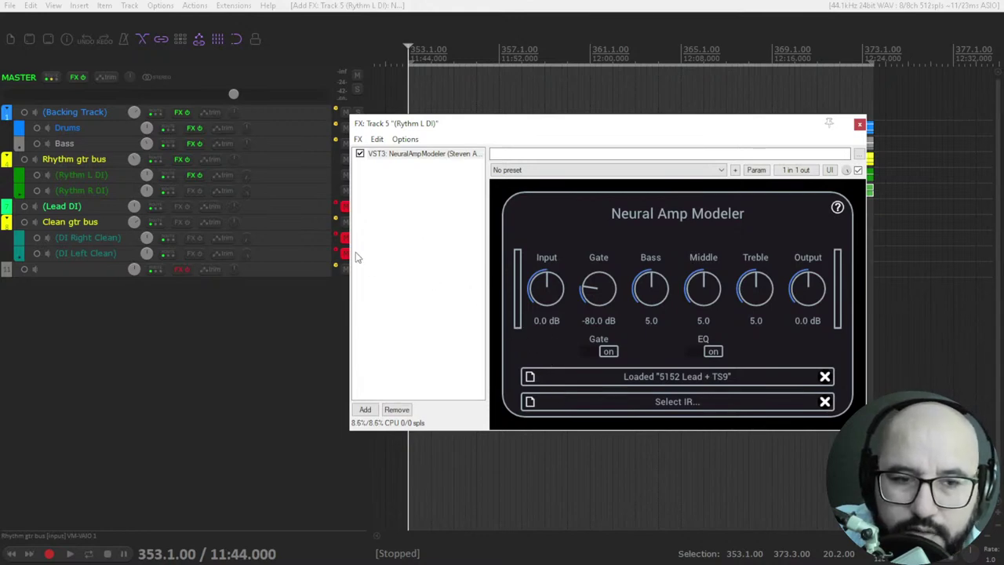
Step: Check the Pulse cabinet on the Rhythm gtr bus uses the s-preshigh.wav impulse response
drag(501, 132, 518, 138)
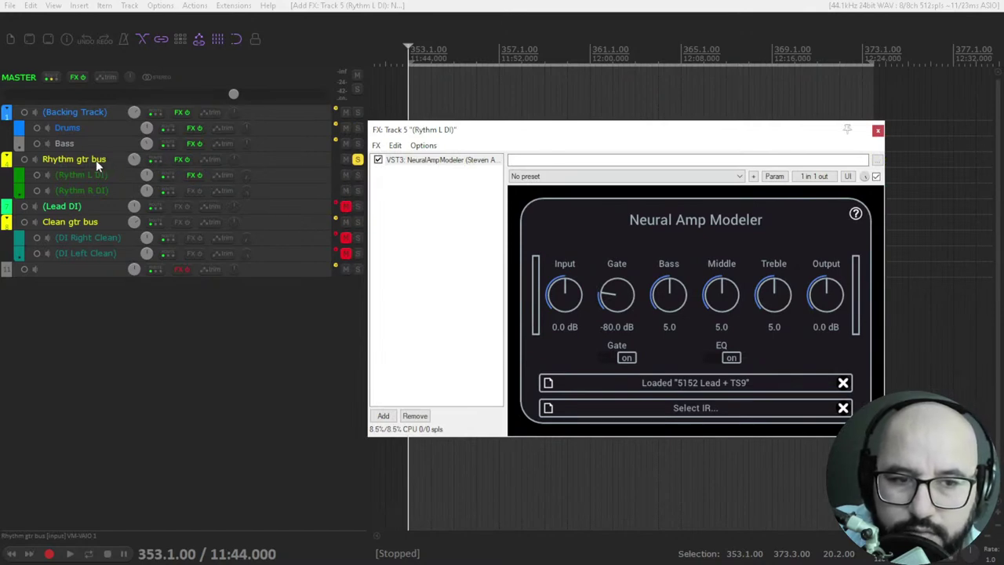
right_click(179, 160)
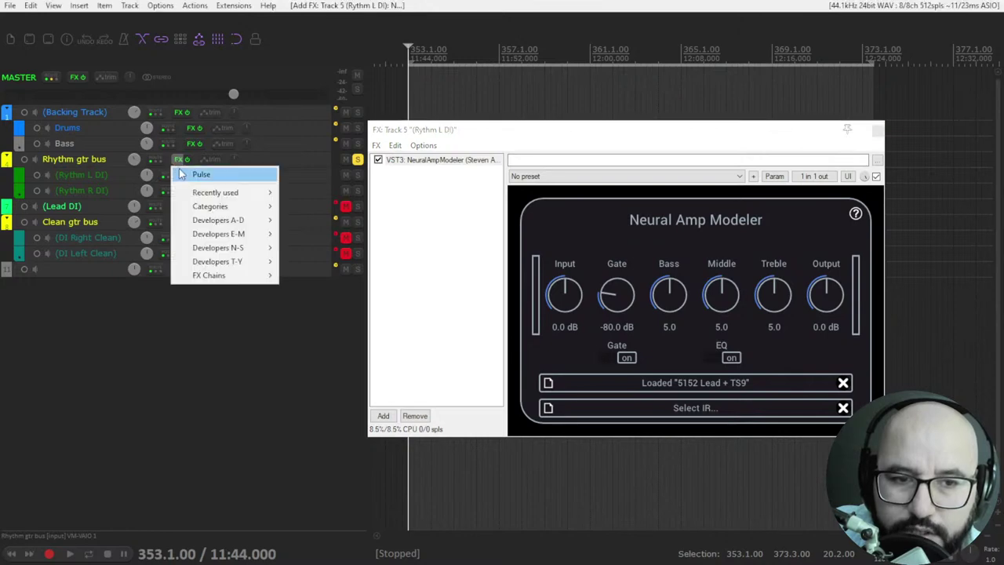
click(195, 172)
click(171, 185)
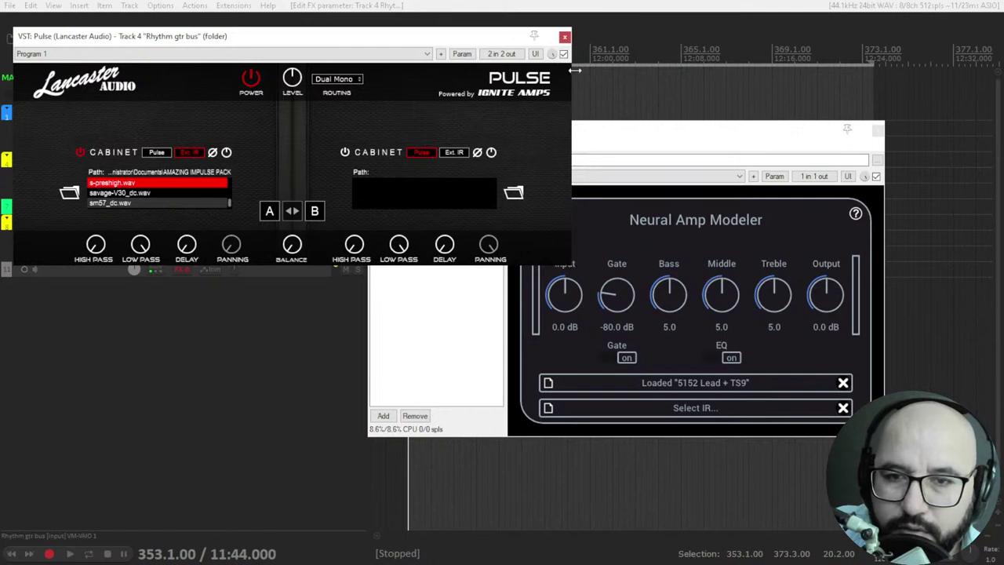
click(564, 36)
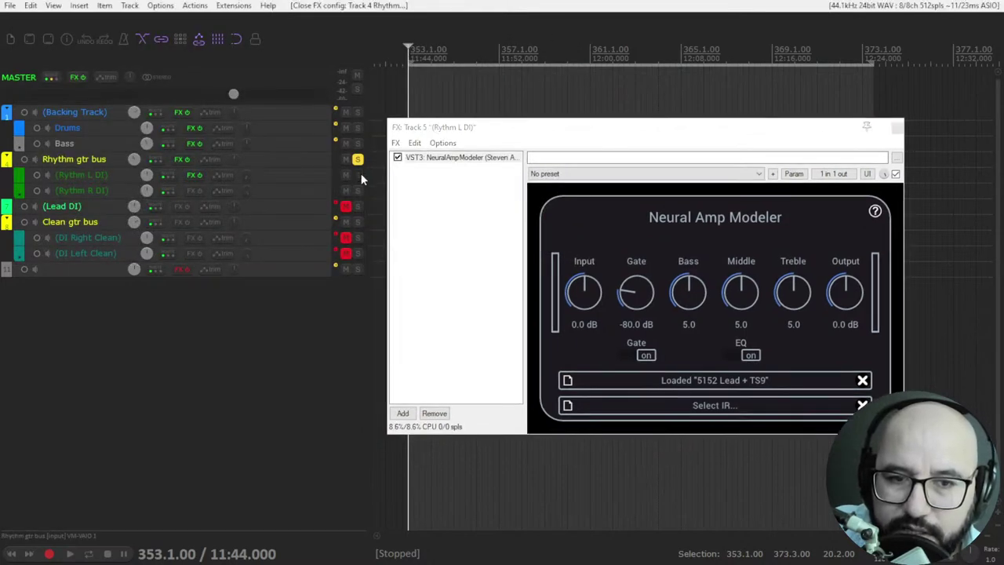
Step: Solo Rythm L DI, play it back, and set the NAM output to 5.1 dB
click(357, 174)
drag(490, 137, 481, 137)
key(space)
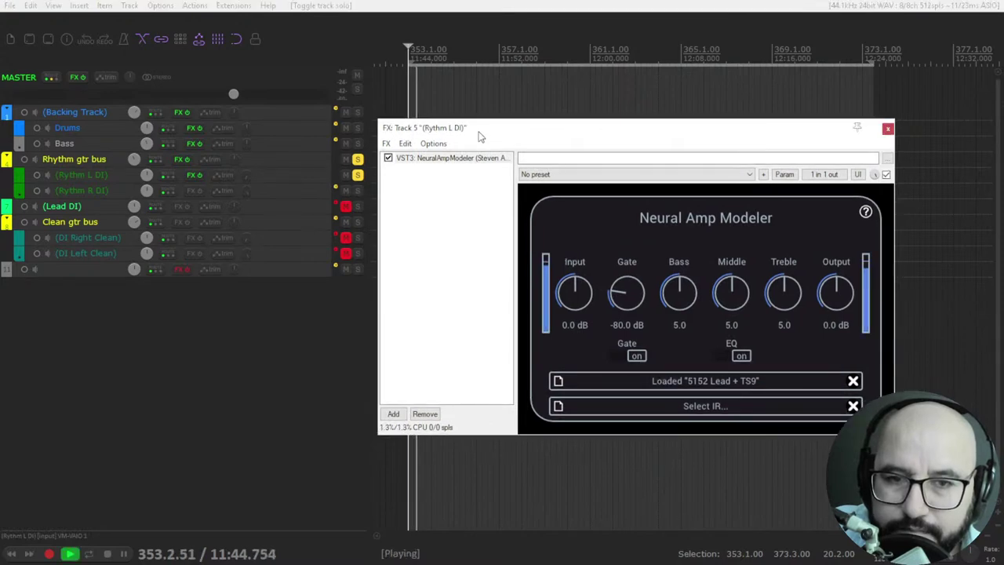
mouse_move(836, 292)
mouse_down()
mouse_move(836, 266)
mouse_move(836, 302)
mouse_up()
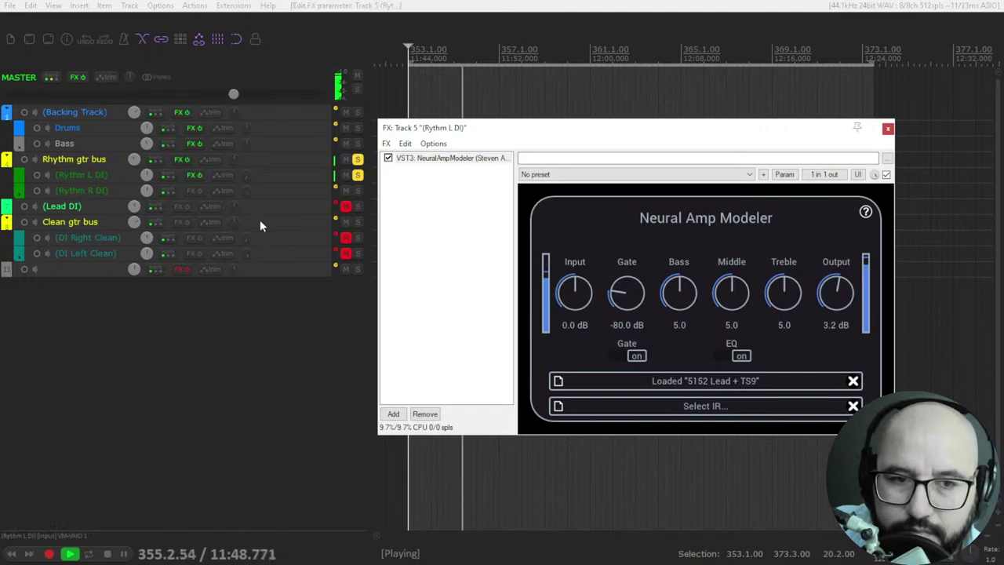
double_click(247, 174)
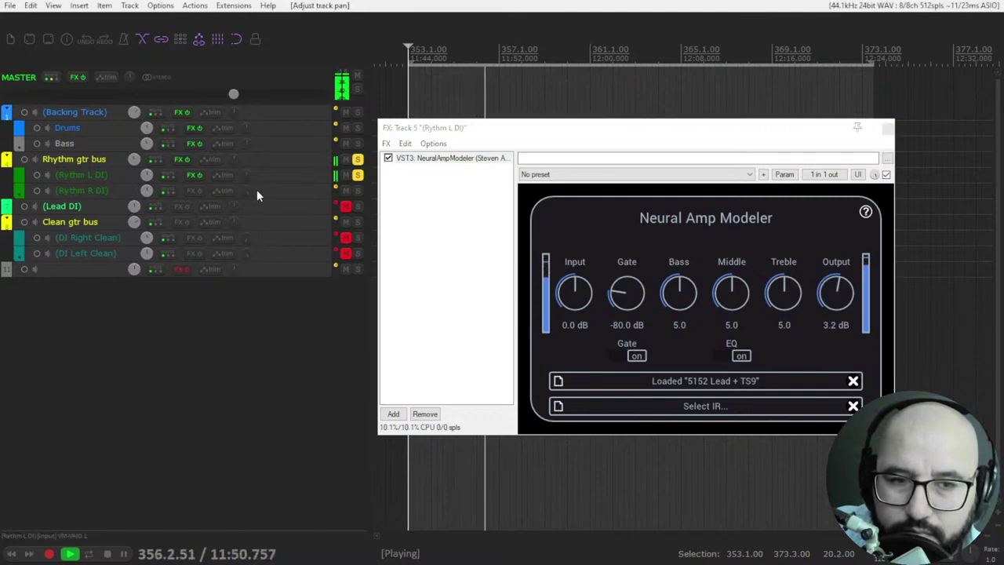
click(836, 292)
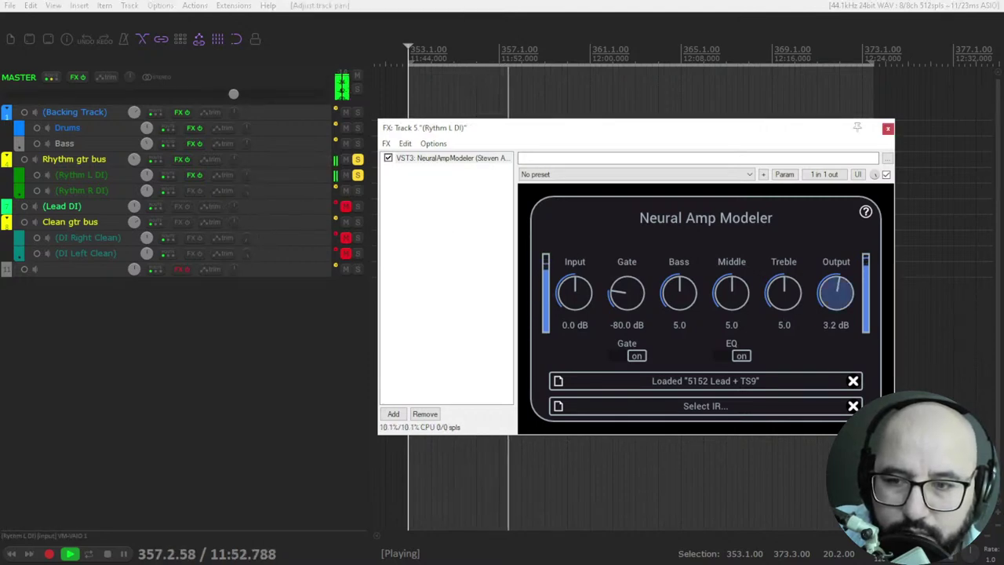
drag(836, 291, 836, 282)
key(space)
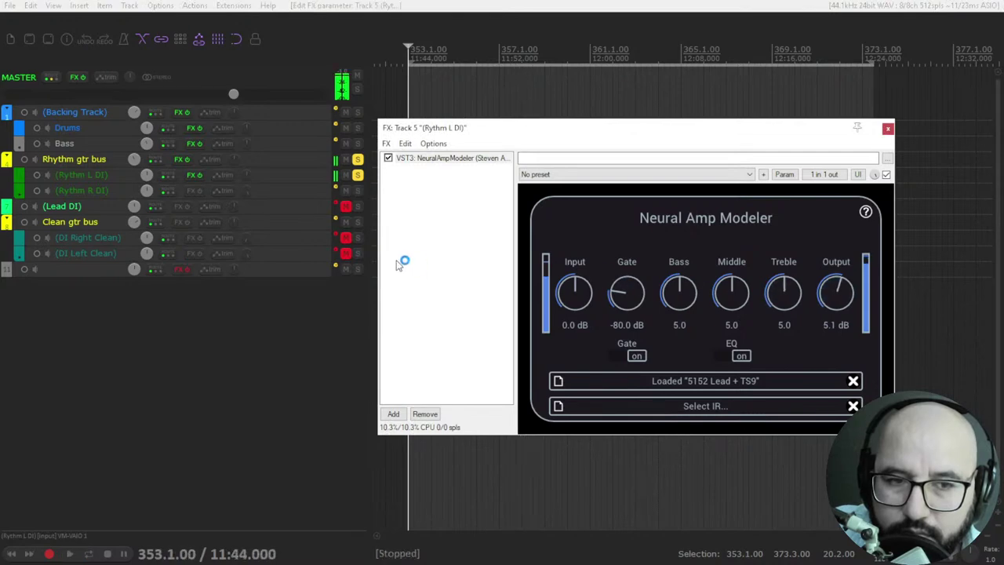
click(245, 176)
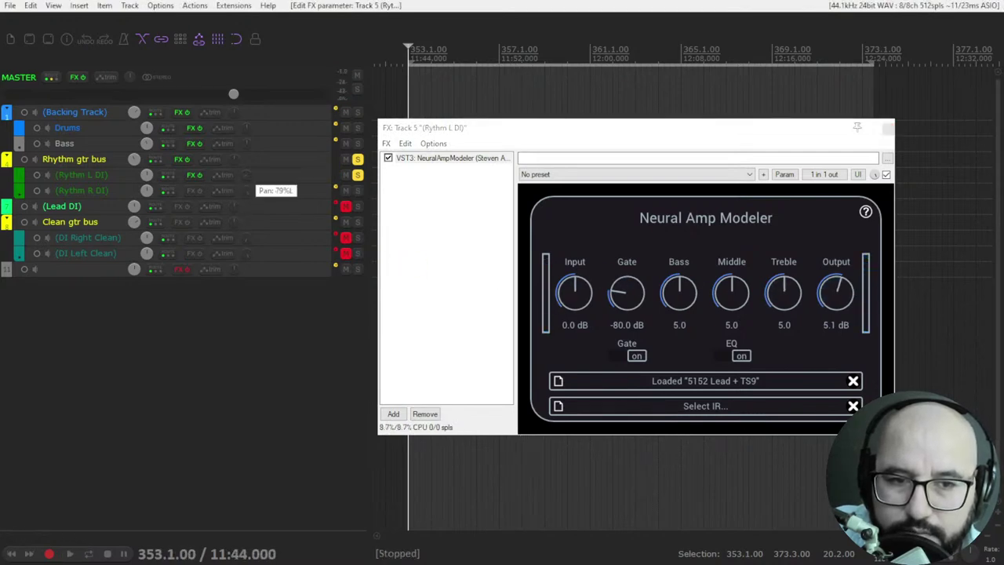
click(443, 168)
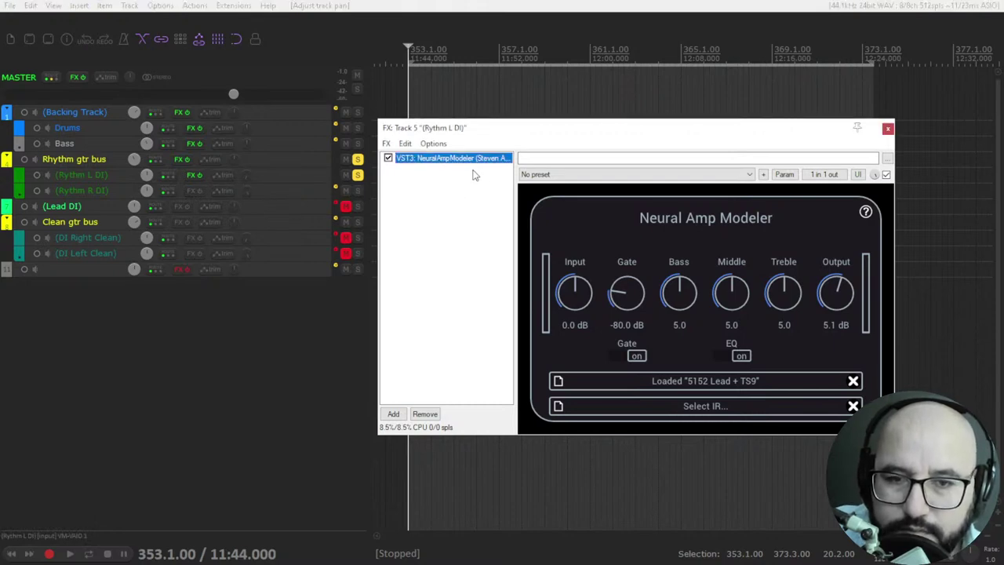
Step: Put the configured 5152 Lead + TS9 NAM instance on Rythm R DI, deleting the blank one
click(887, 128)
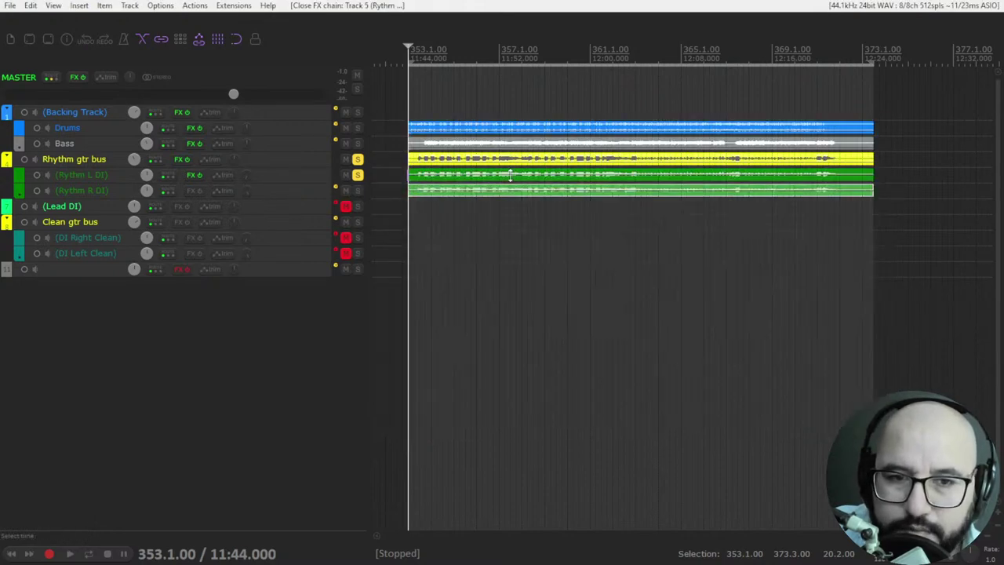
click(188, 192)
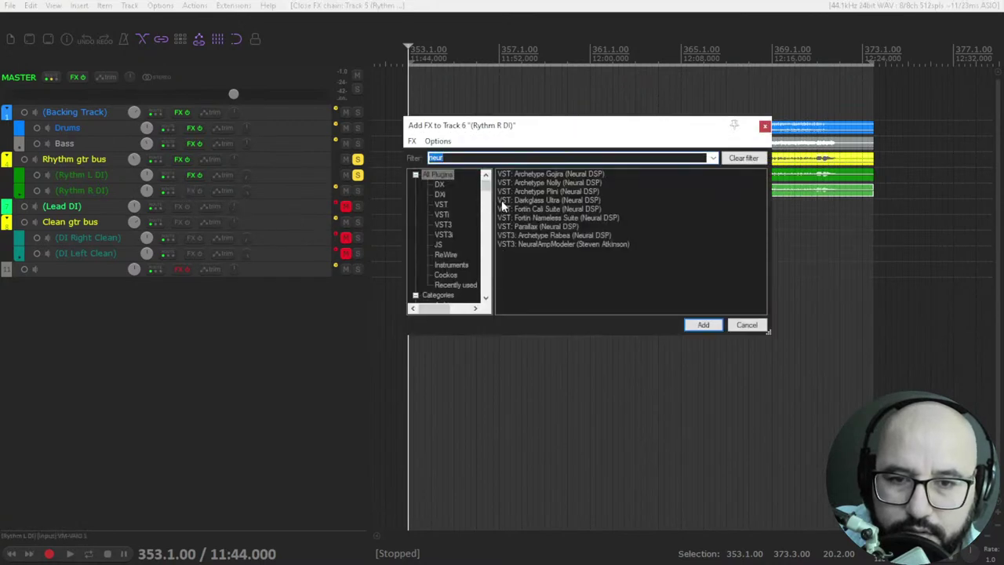
double_click(549, 244)
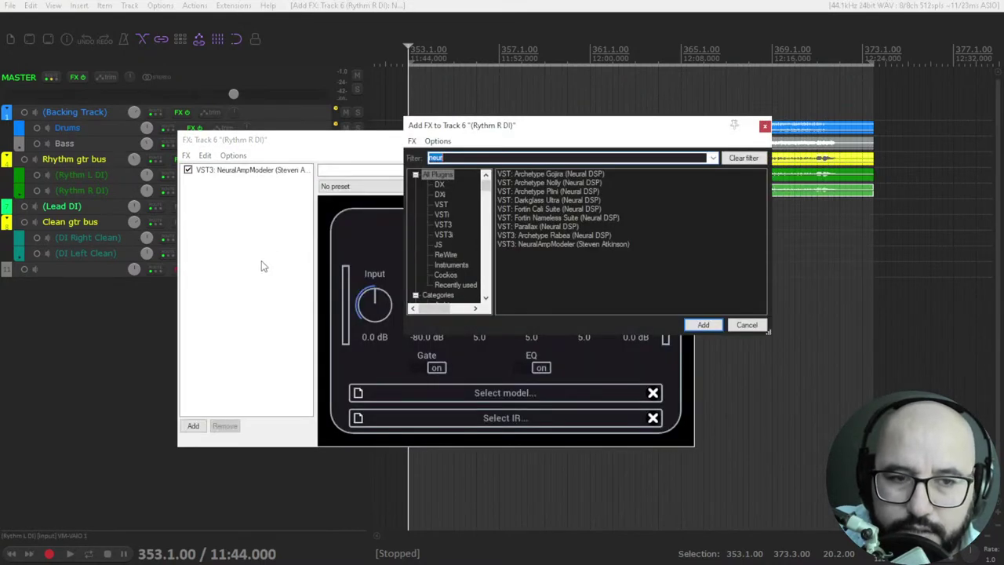
click(259, 254)
key(ctrl+v)
click(238, 171)
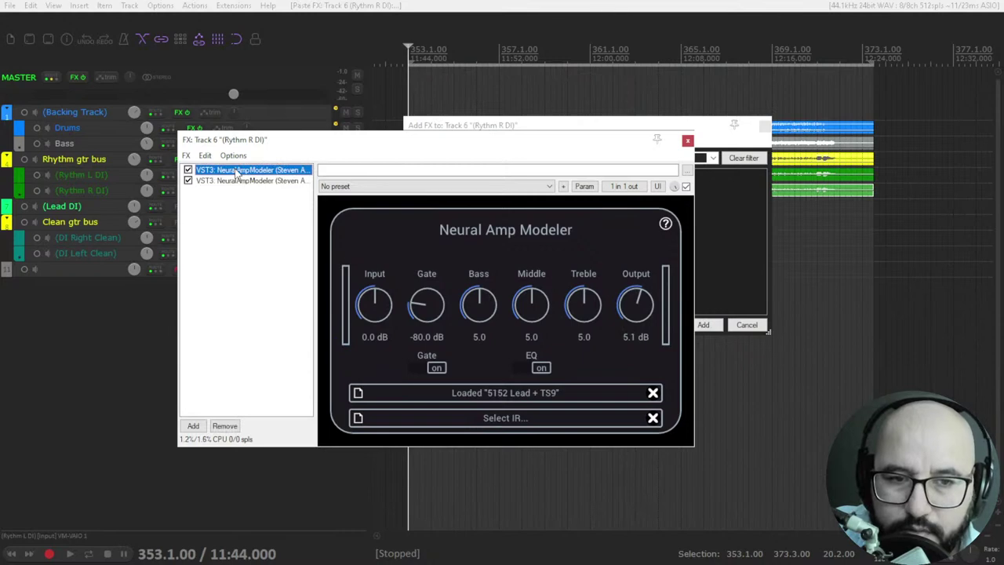
key(Delete)
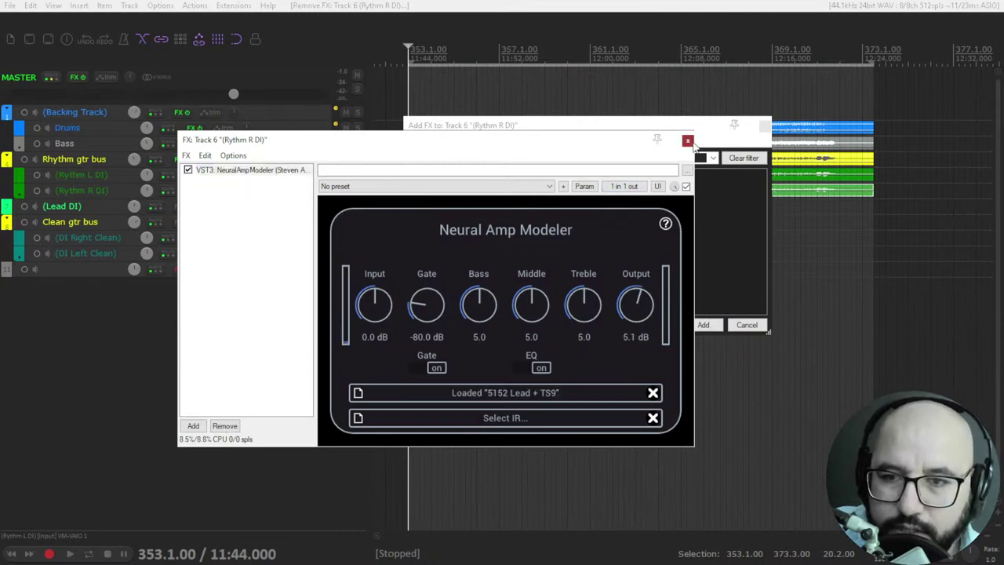
click(687, 140)
click(765, 125)
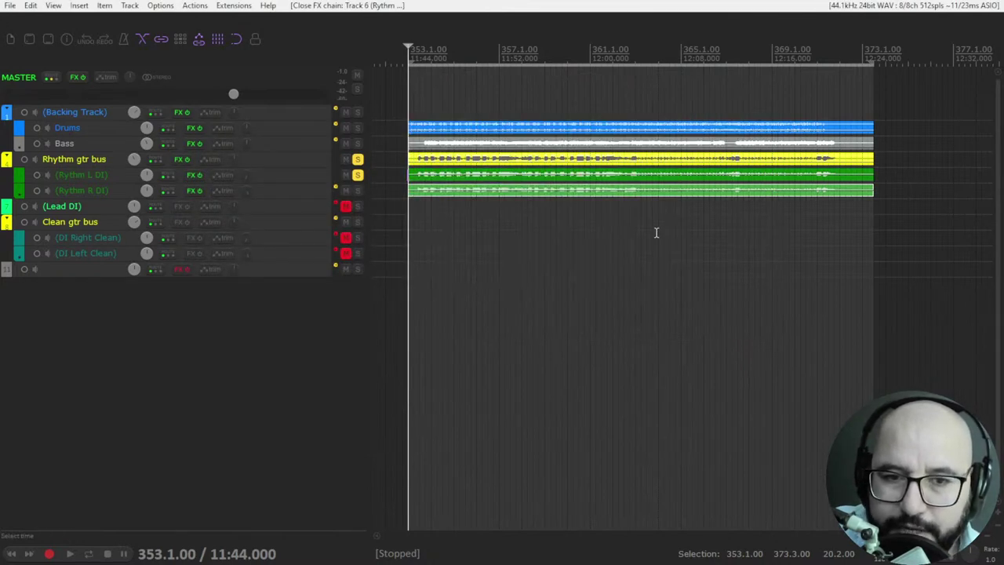
Step: Unsolo Rythm L DI, play both guitars, and check the Rythm R DI amp plugin
click(358, 175)
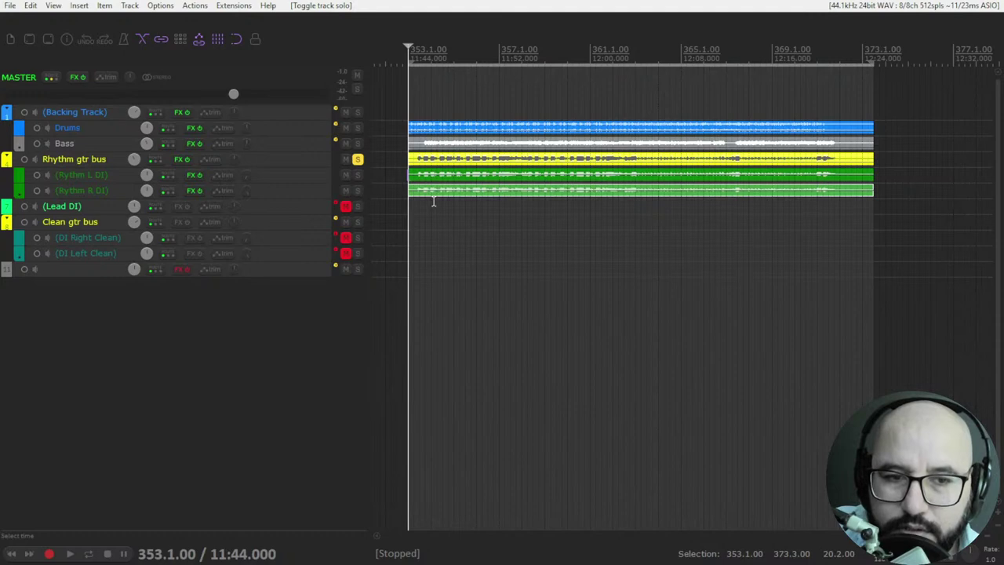
key(space)
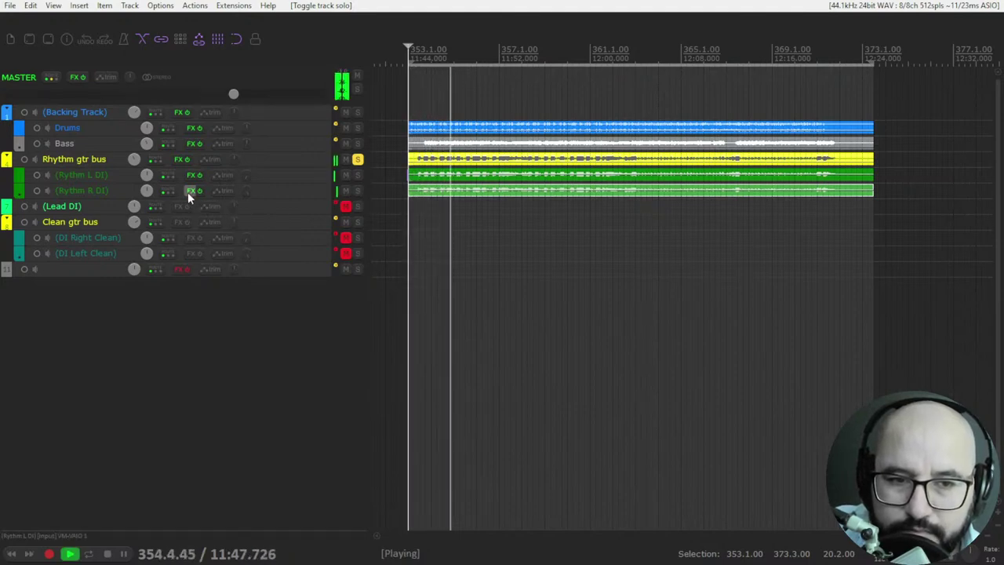
right_click(187, 193)
click(208, 201)
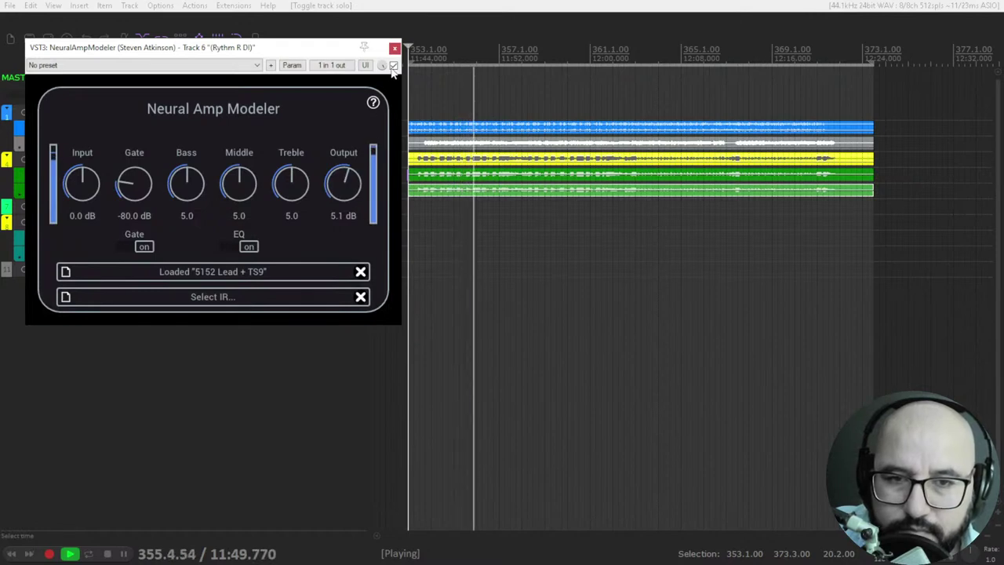
key(Escape)
Step: Unsolo the Rhythm gtr bus and audition the mix, leaving its pan centred
click(357, 160)
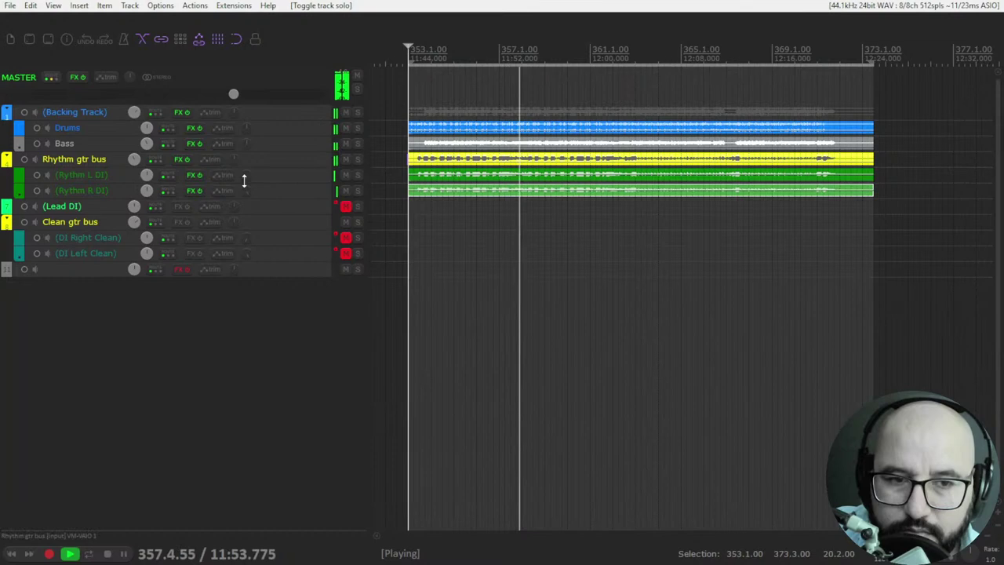
key(space)
key(space)
drag(234, 160, 234, 168)
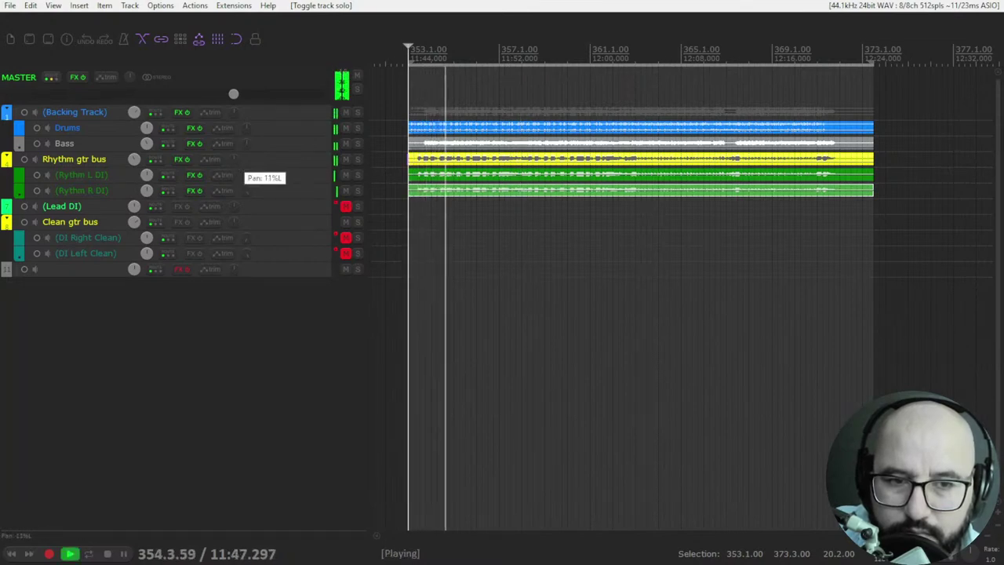
drag(234, 169, 234, 161)
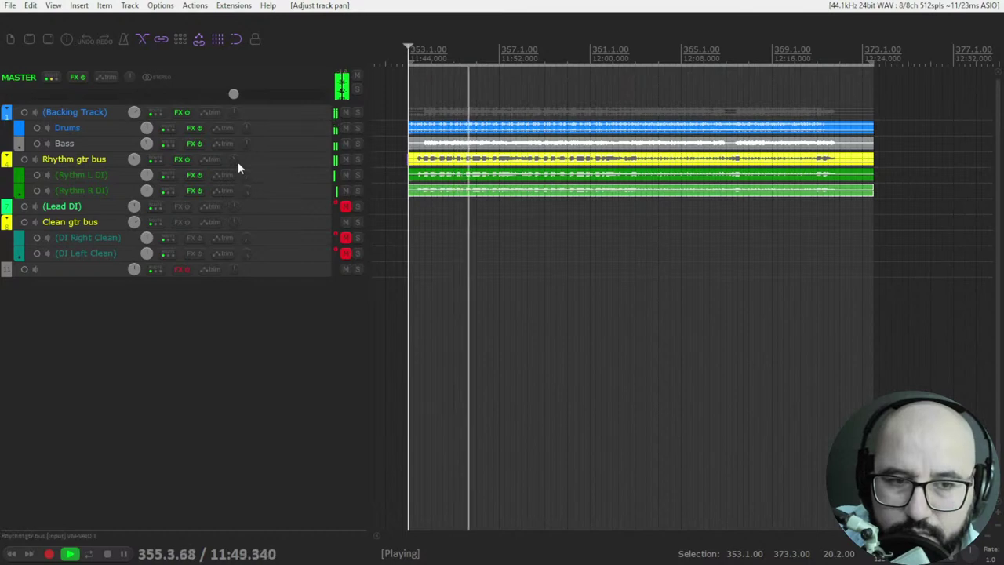
key(space)
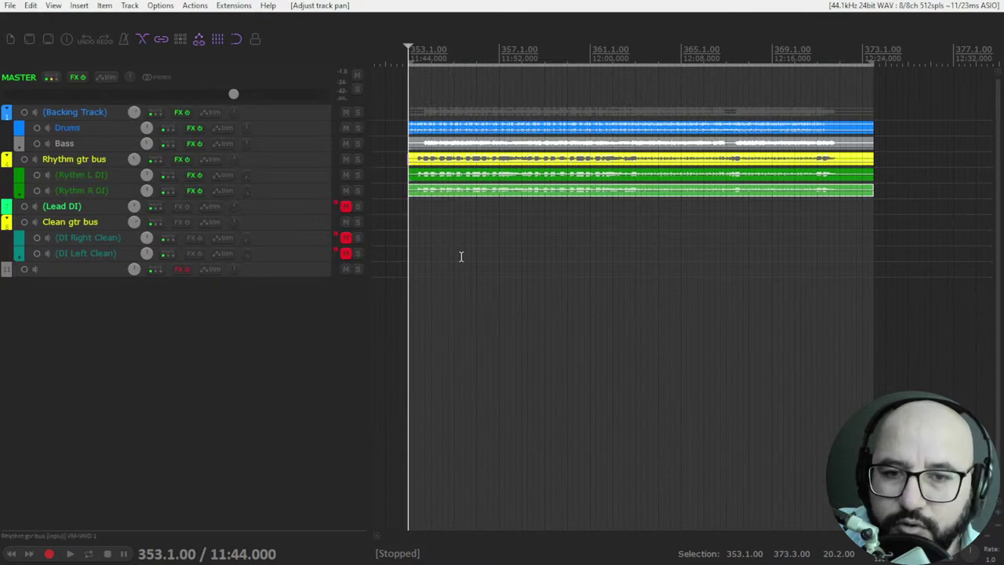
key(alt+Tab)
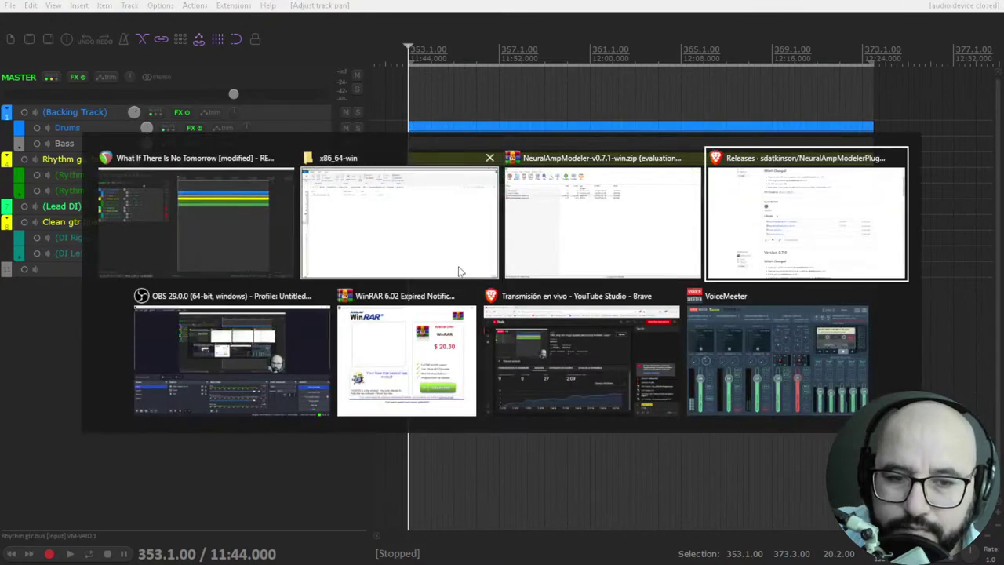
Step: Switch the OBS recording to Scene 2 to show the browser
click(162, 401)
click(101, 437)
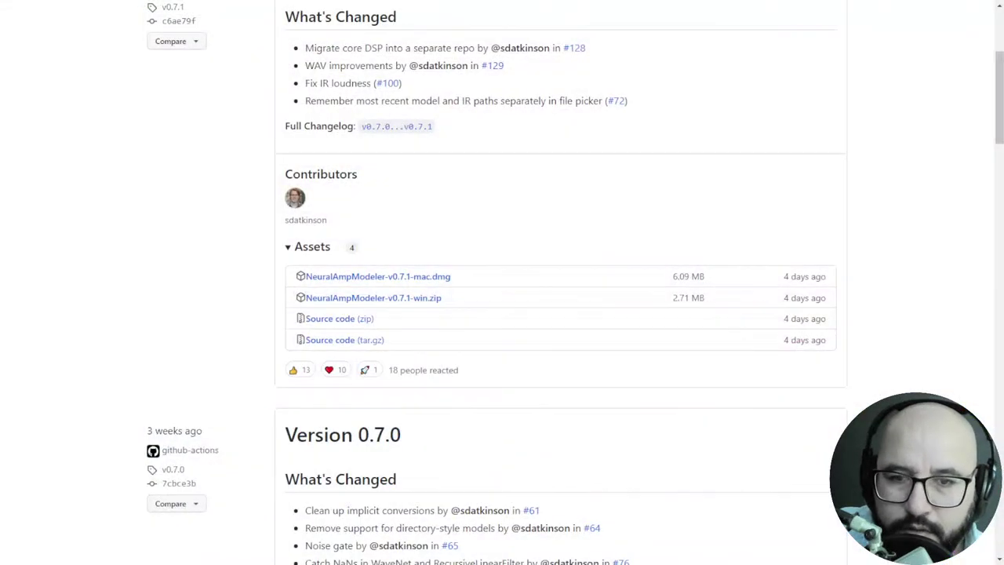